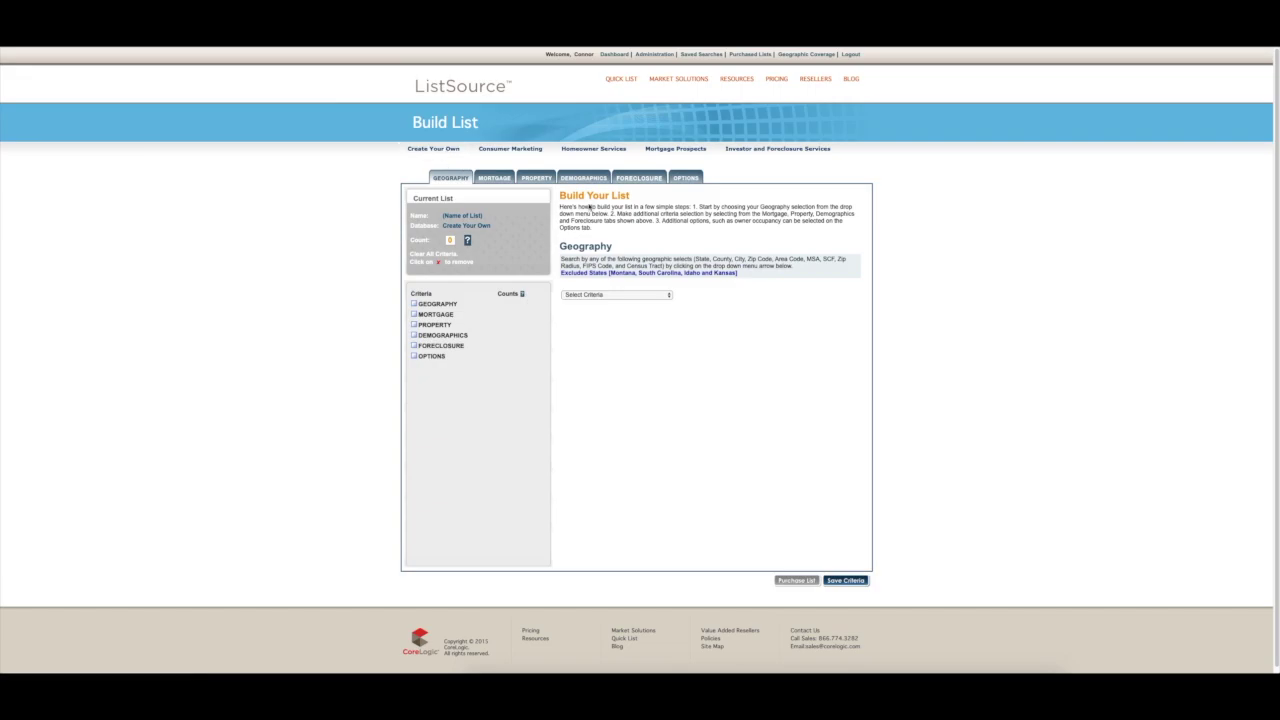
Step: Add Palm Beach County, Florida, to the list as a county geography criterion
{"action": "left_click", "coordinate": [629, 295]}
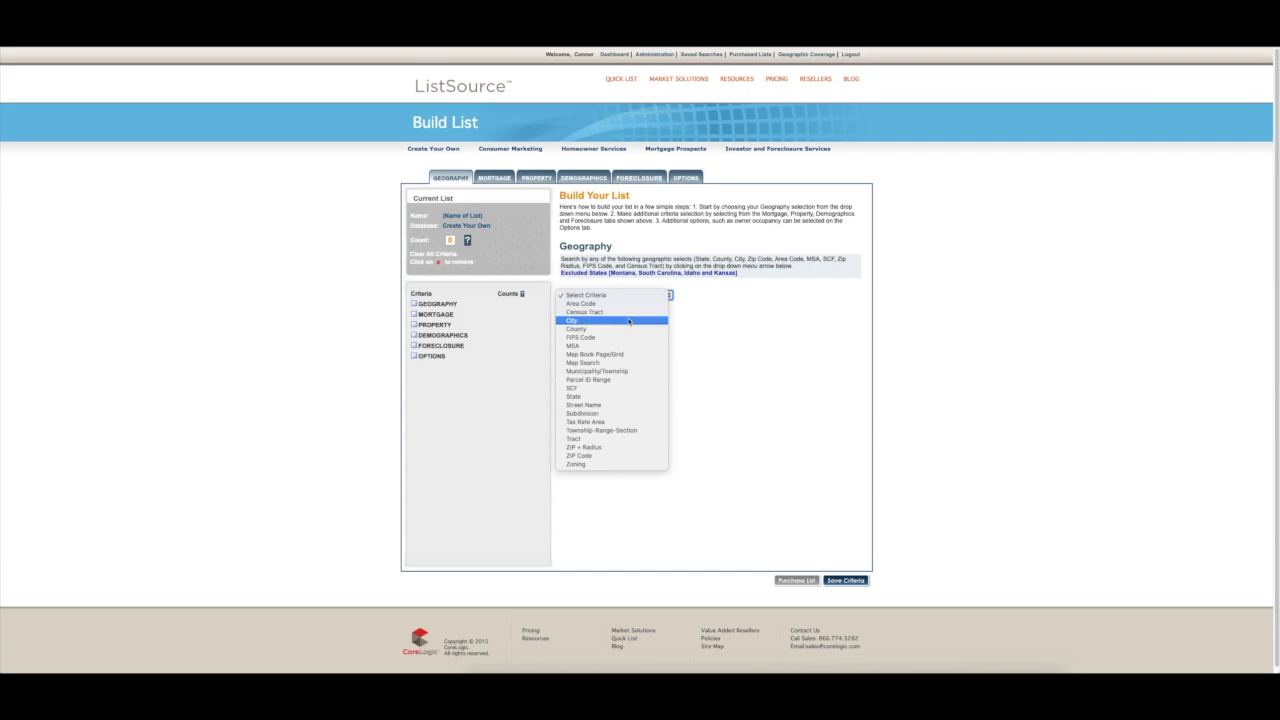
{"action": "left_click", "coordinate": [627, 329]}
{"action": "left_click", "coordinate": [636, 339]}
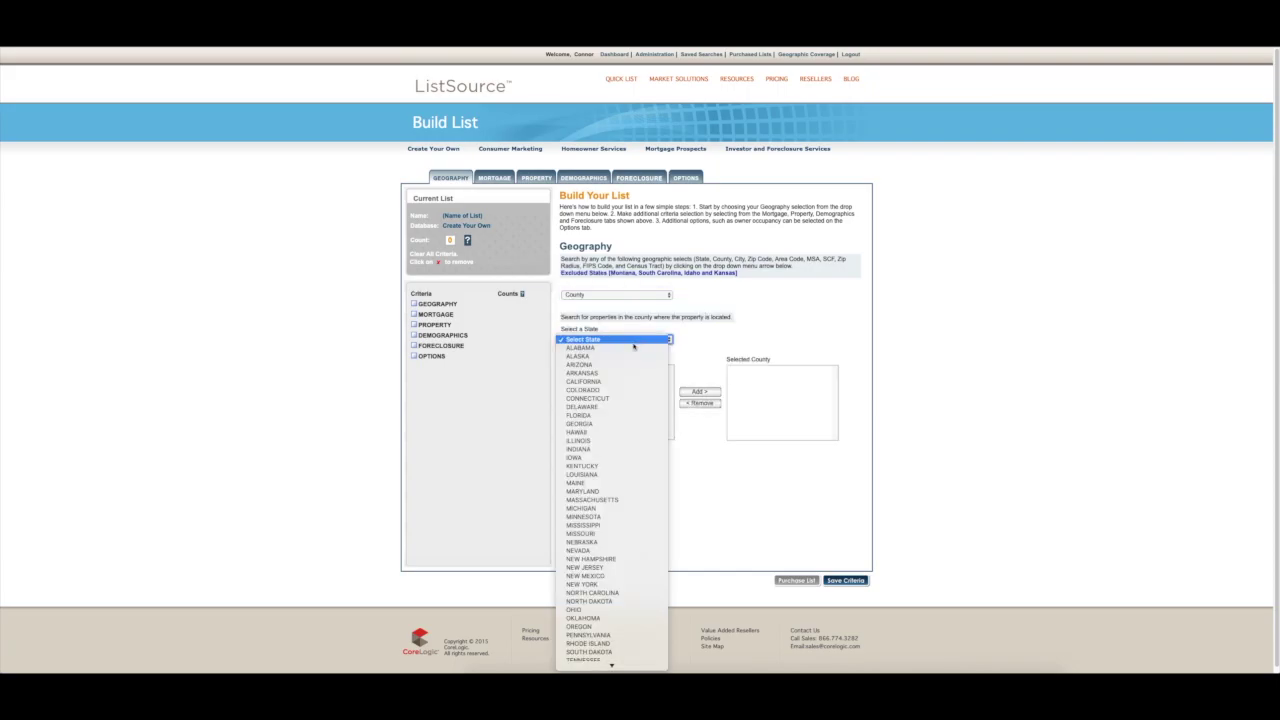
{"action": "left_click", "coordinate": [627, 415]}
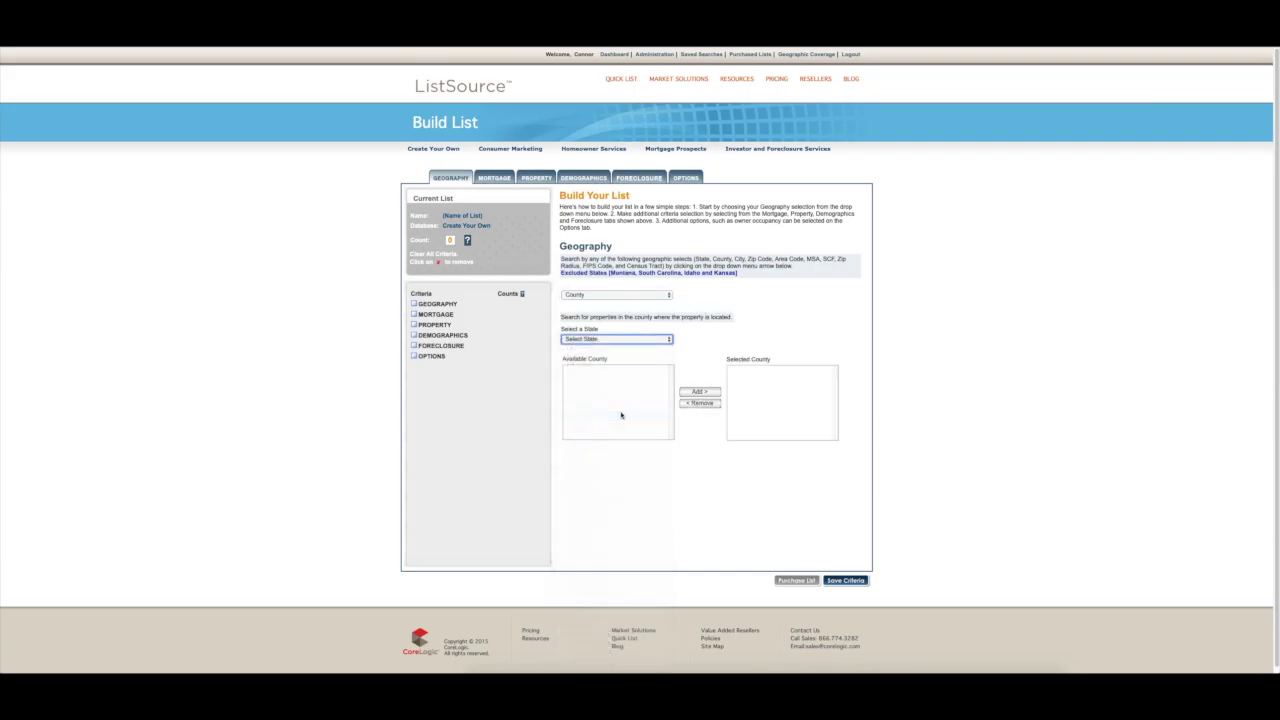
{"action": "scroll", "coordinate": [626, 420], "scroll_direction": "down", "scroll_amount": 9}
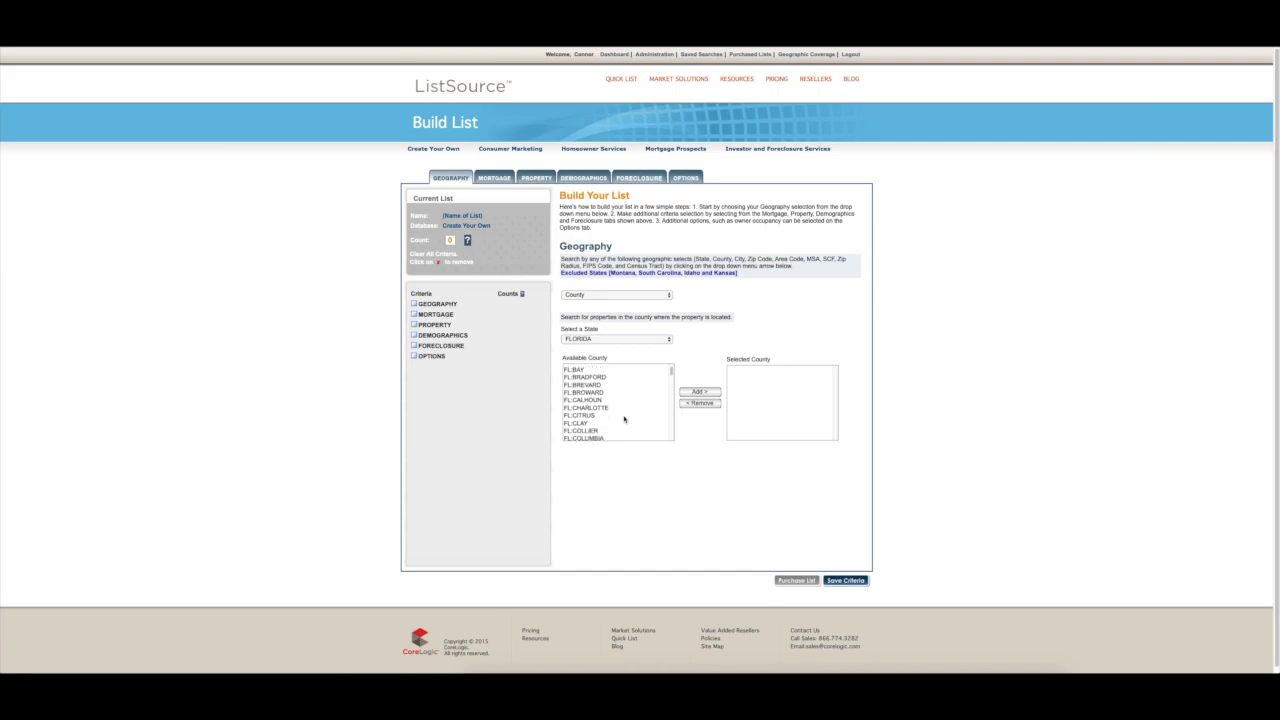
{"action": "scroll", "coordinate": [624, 420], "scroll_direction": "down", "scroll_amount": 5}
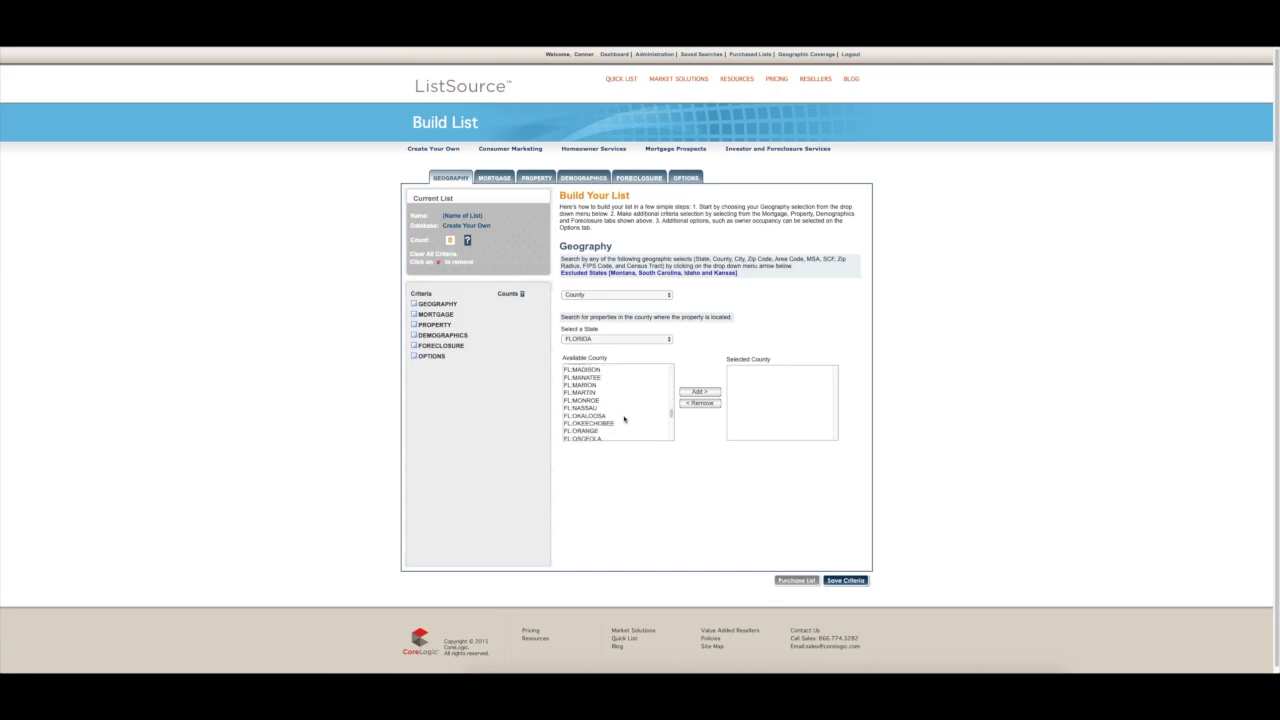
{"action": "scroll", "coordinate": [624, 424], "scroll_direction": "down", "scroll_amount": 1}
{"action": "left_click", "coordinate": [615, 415]}
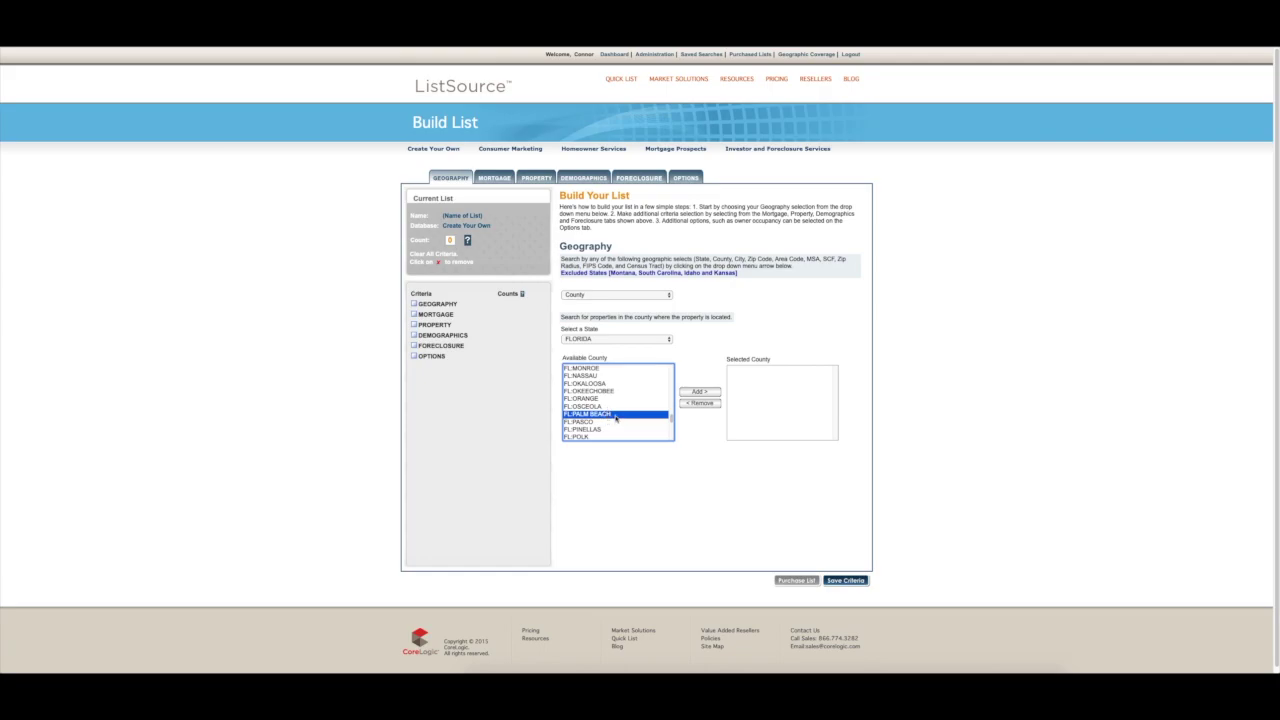
{"action": "left_click", "coordinate": [702, 392]}
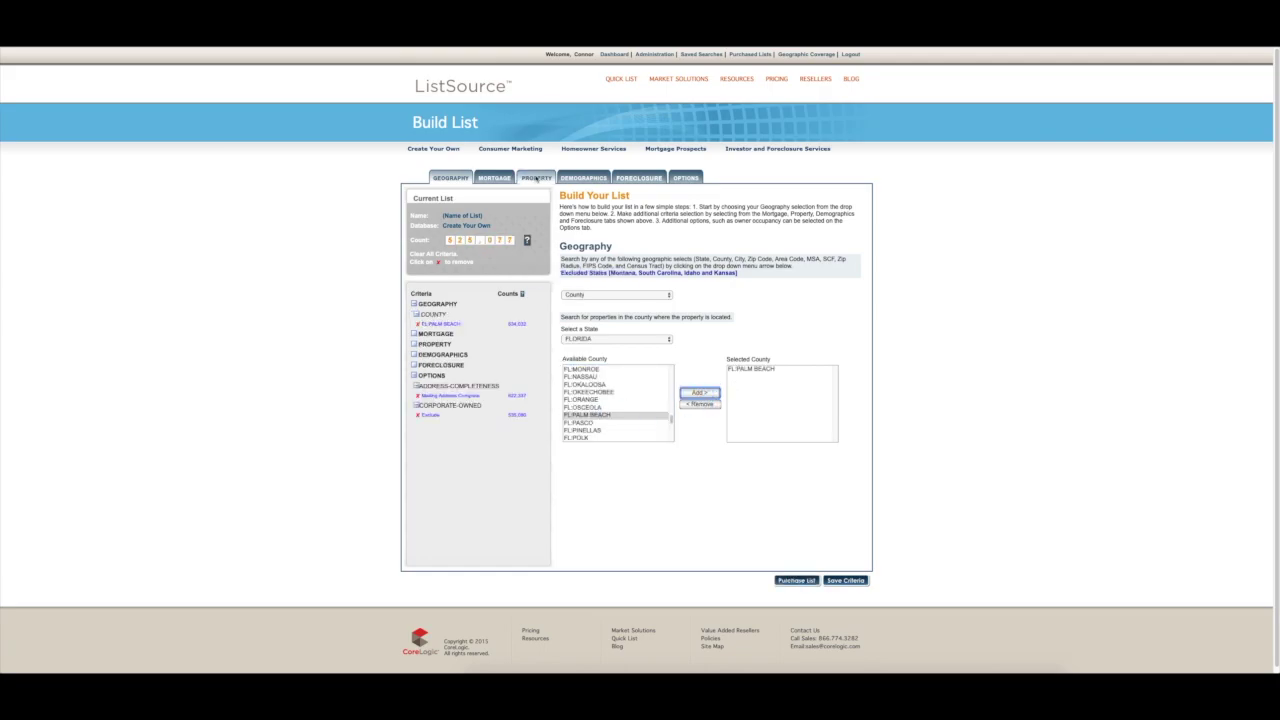
Step: Add a property type criterion limiting the list to Residential: SFR
{"action": "left_click", "coordinate": [528, 178]}
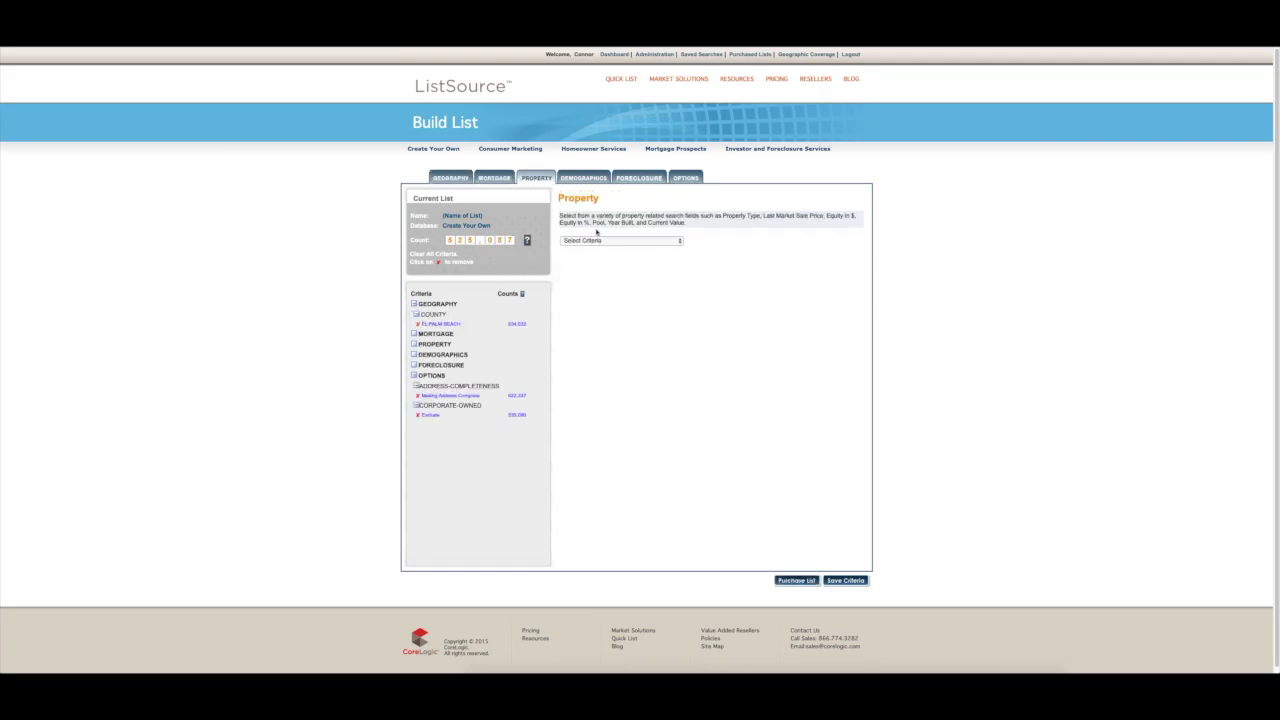
{"action": "left_click", "coordinate": [608, 242]}
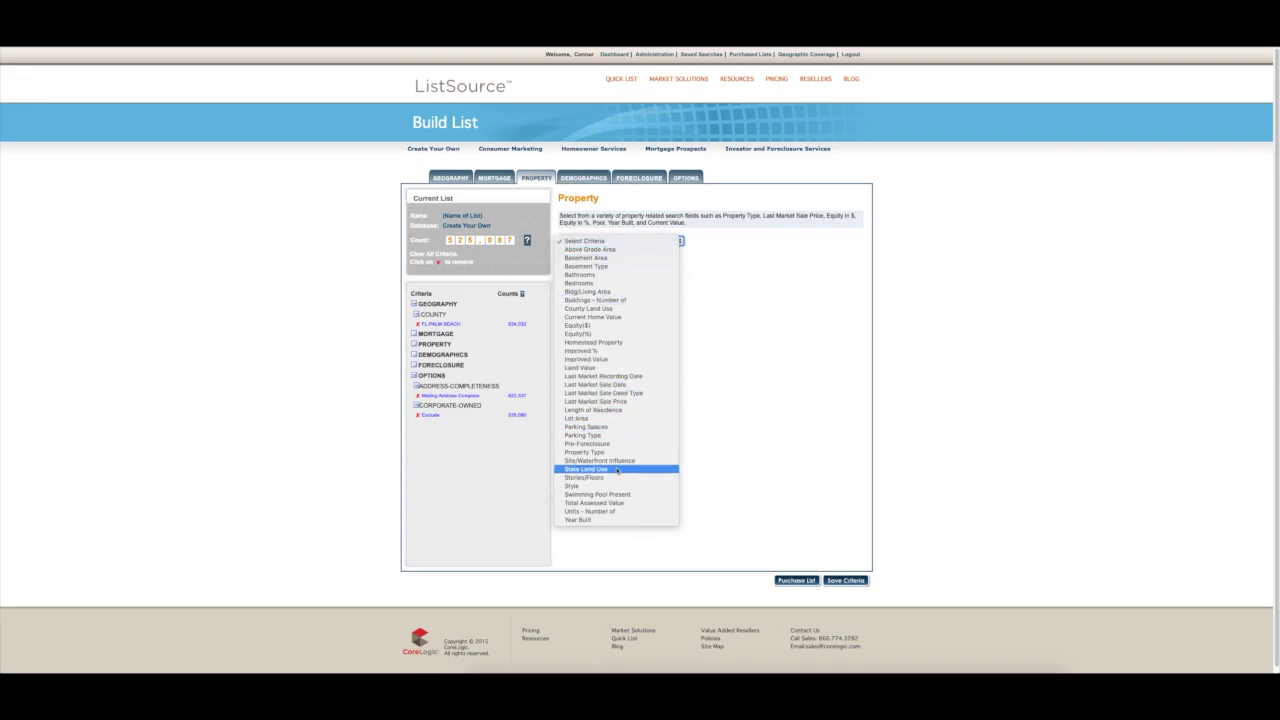
{"action": "left_click", "coordinate": [614, 452]}
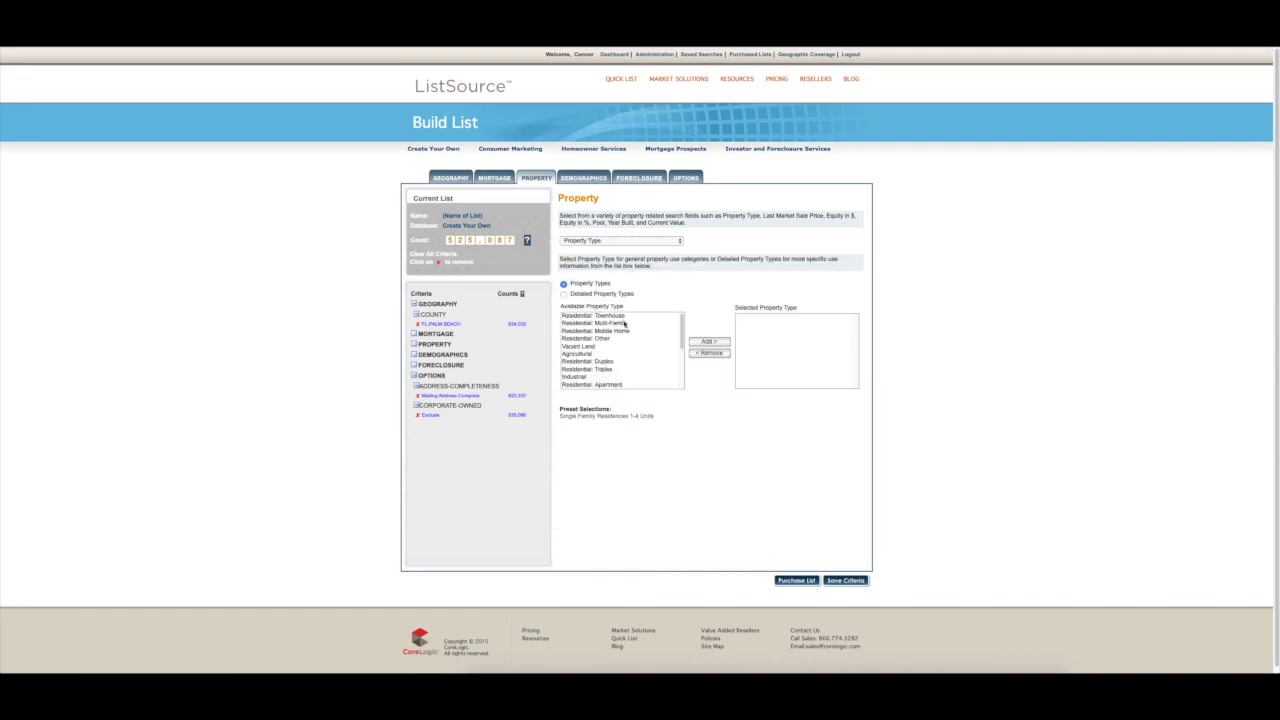
{"action": "scroll", "coordinate": [624, 328], "scroll_direction": "down", "scroll_amount": 5}
{"action": "left_click", "coordinate": [600, 354]}
{"action": "left_click", "coordinate": [709, 341]}
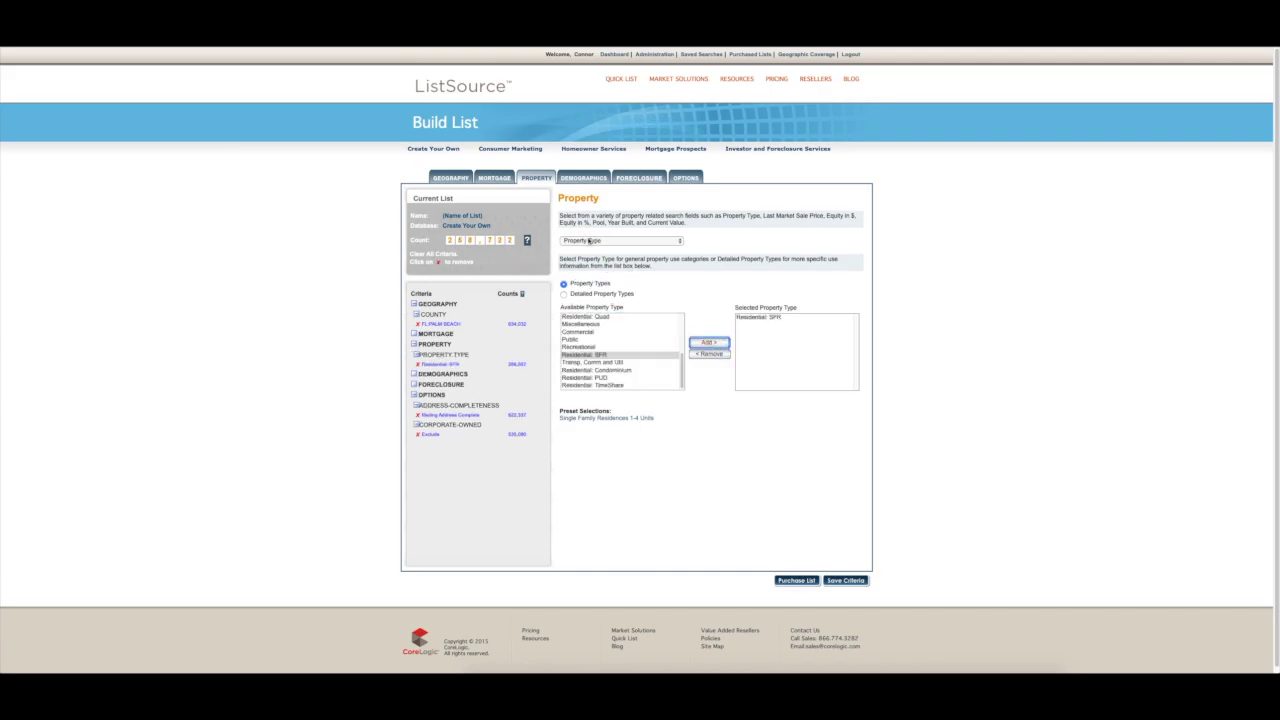
Step: Add an Equity (%) property criterion ranging from 100 to 100 %
{"action": "left_click", "coordinate": [588, 240]}
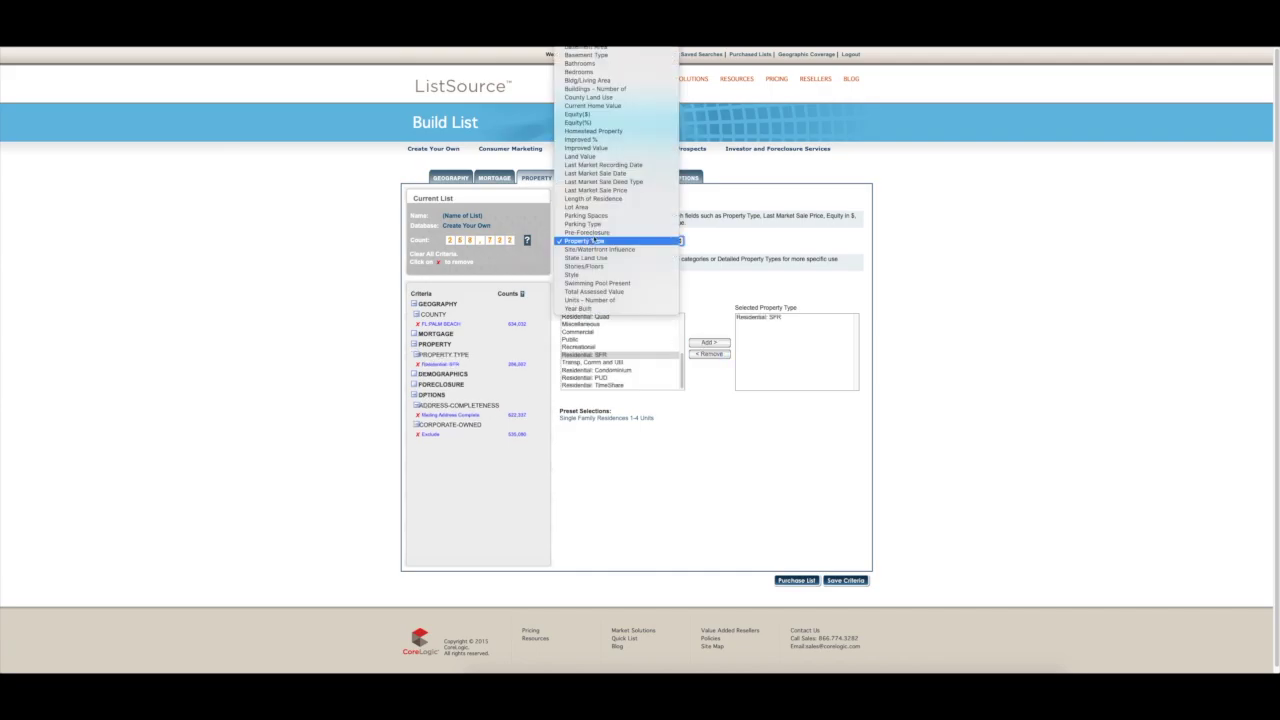
{"action": "left_click", "coordinate": [598, 123]}
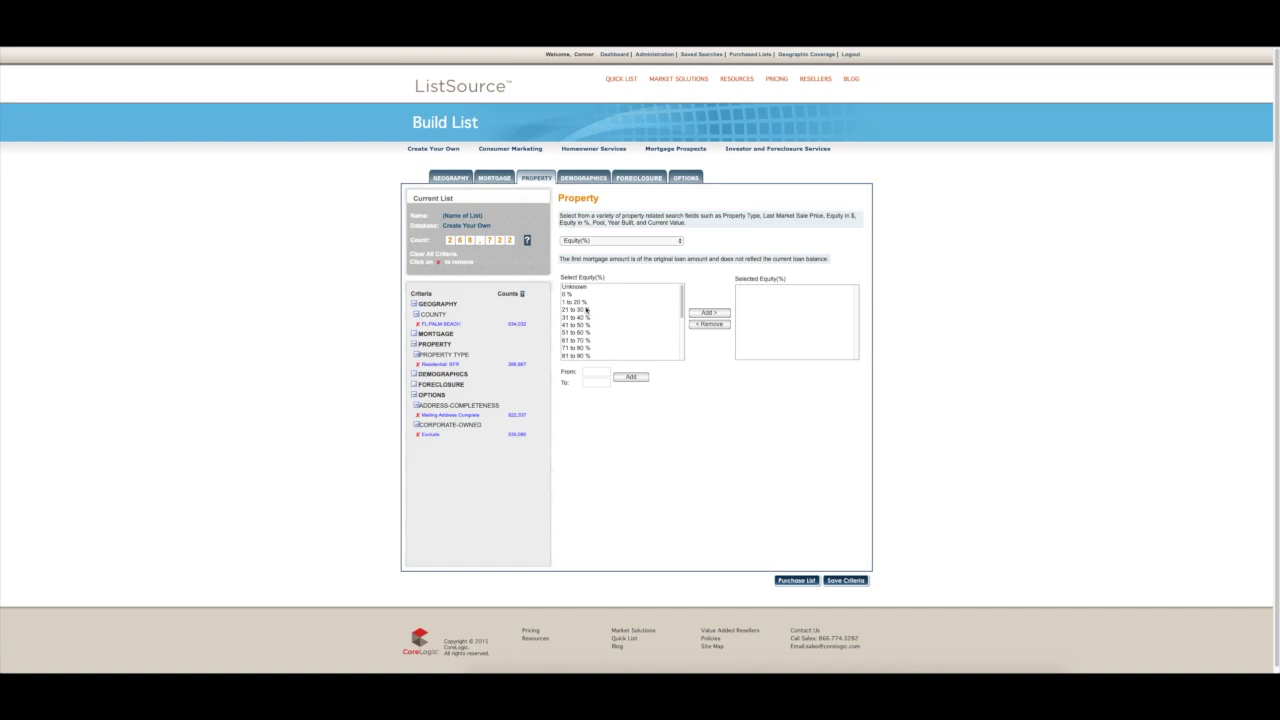
{"action": "left_click", "coordinate": [590, 370]}
{"action": "type", "text": "100"}
{"action": "key", "text": "Tab"}
{"action": "type", "text": "100"}
{"action": "left_click", "coordinate": [630, 377]}
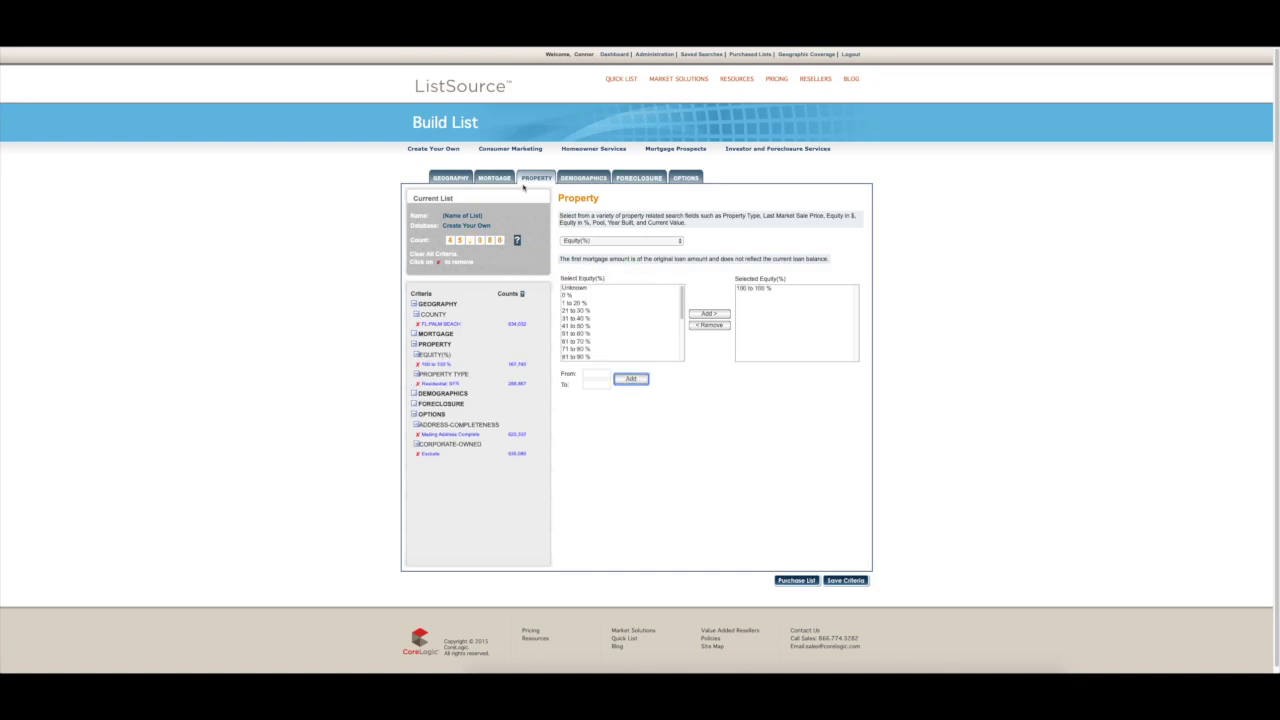
Step: Add a Last Market Sale Date property criterion covering the last 12 months
{"action": "left_click", "coordinate": [620, 242]}
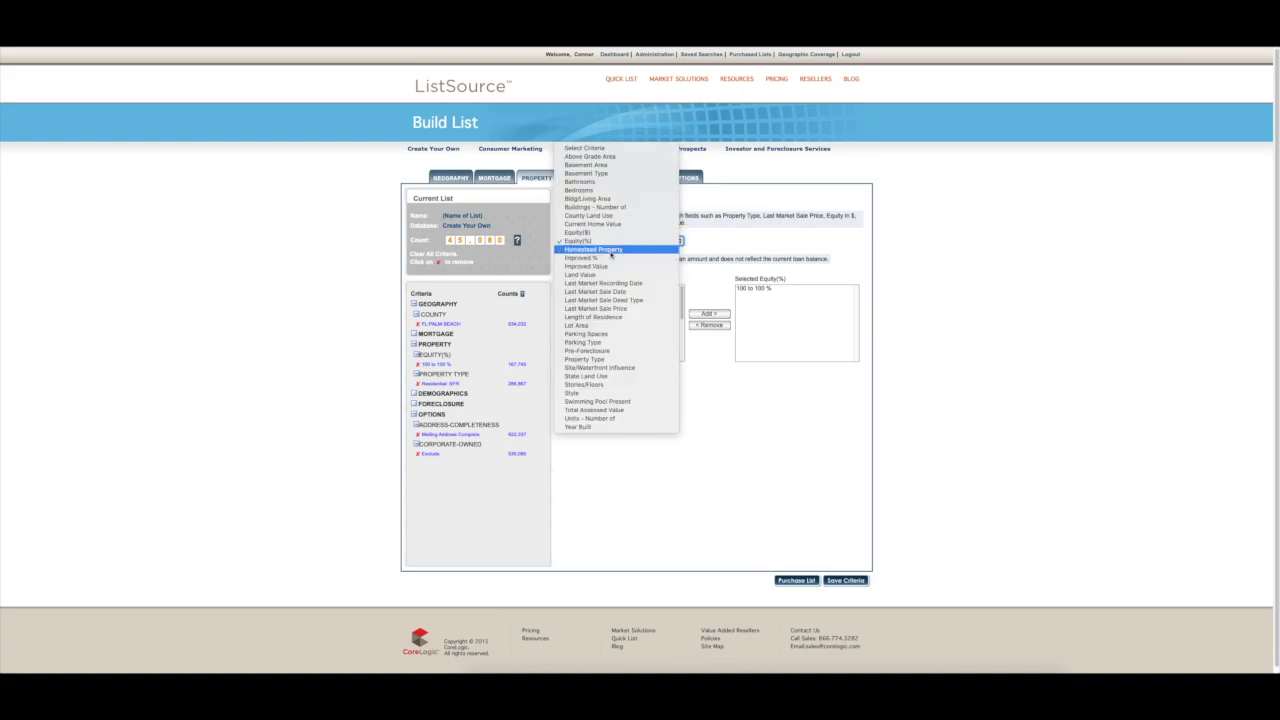
{"action": "left_click", "coordinate": [618, 293]}
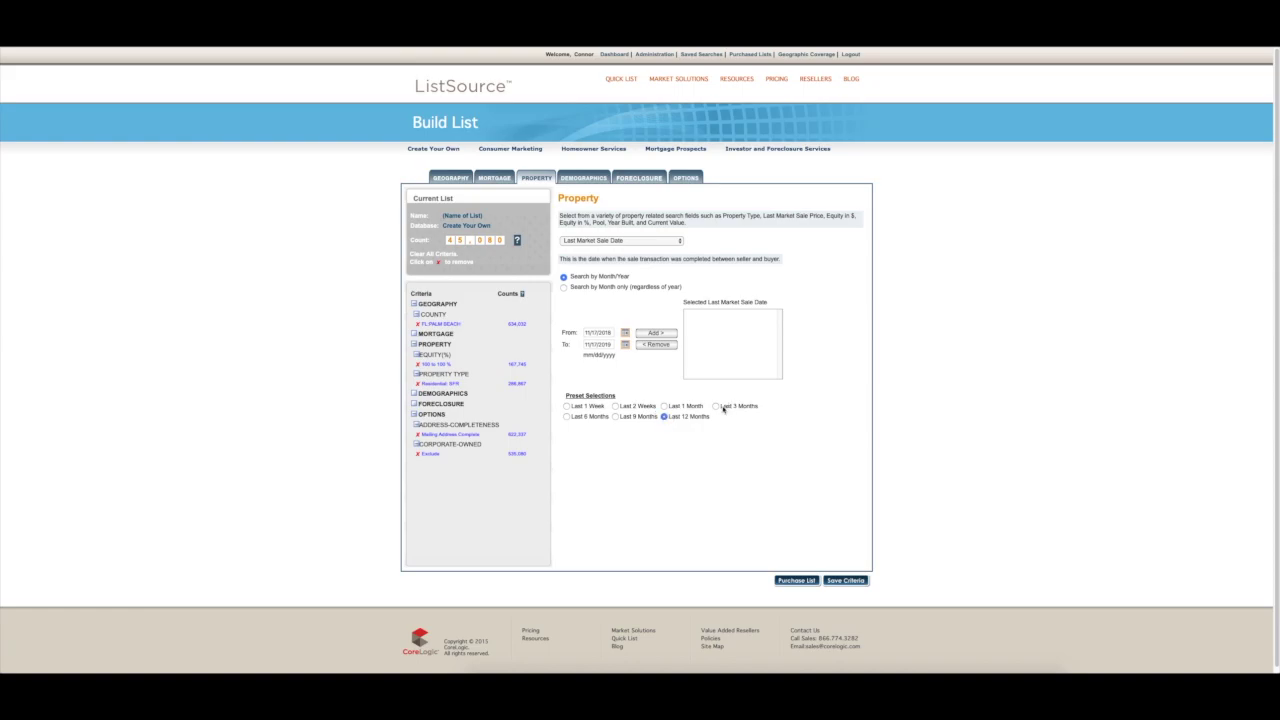
{"action": "left_click", "coordinate": [668, 335]}
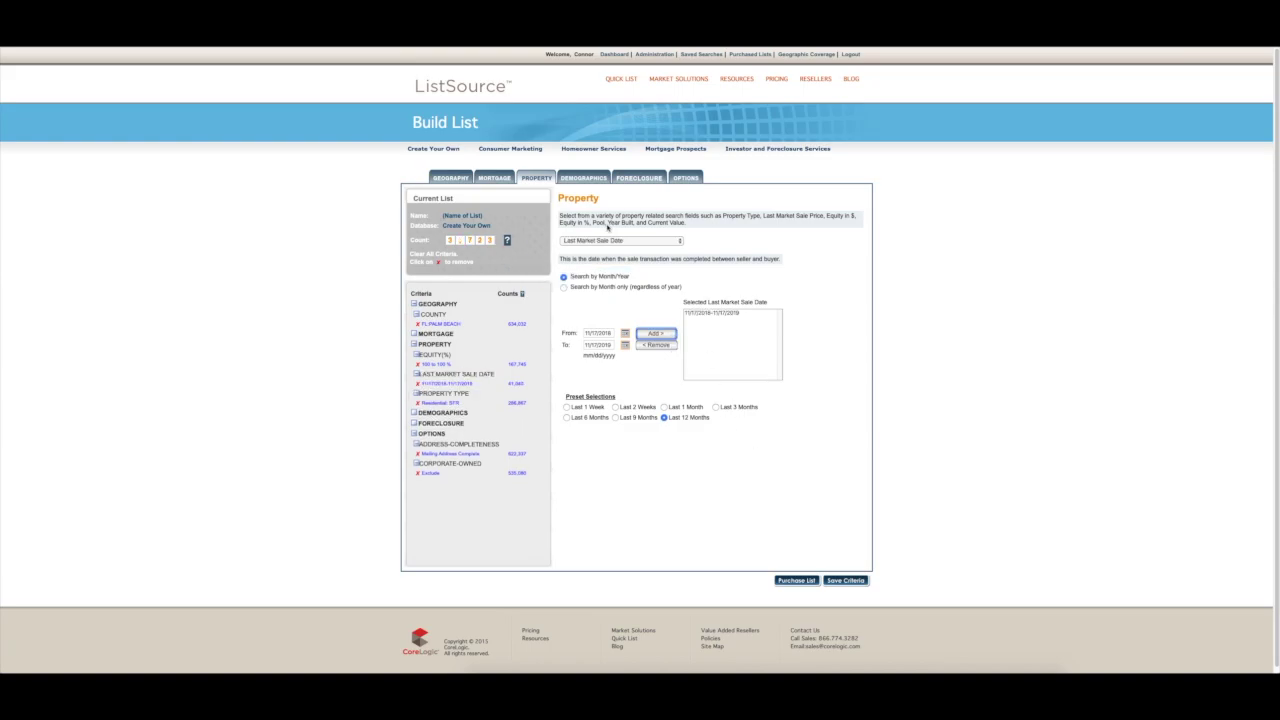
Step: Restrict the list to absentee-owned properties and set corporate-owned properties to No Preference
{"action": "left_click", "coordinate": [680, 177]}
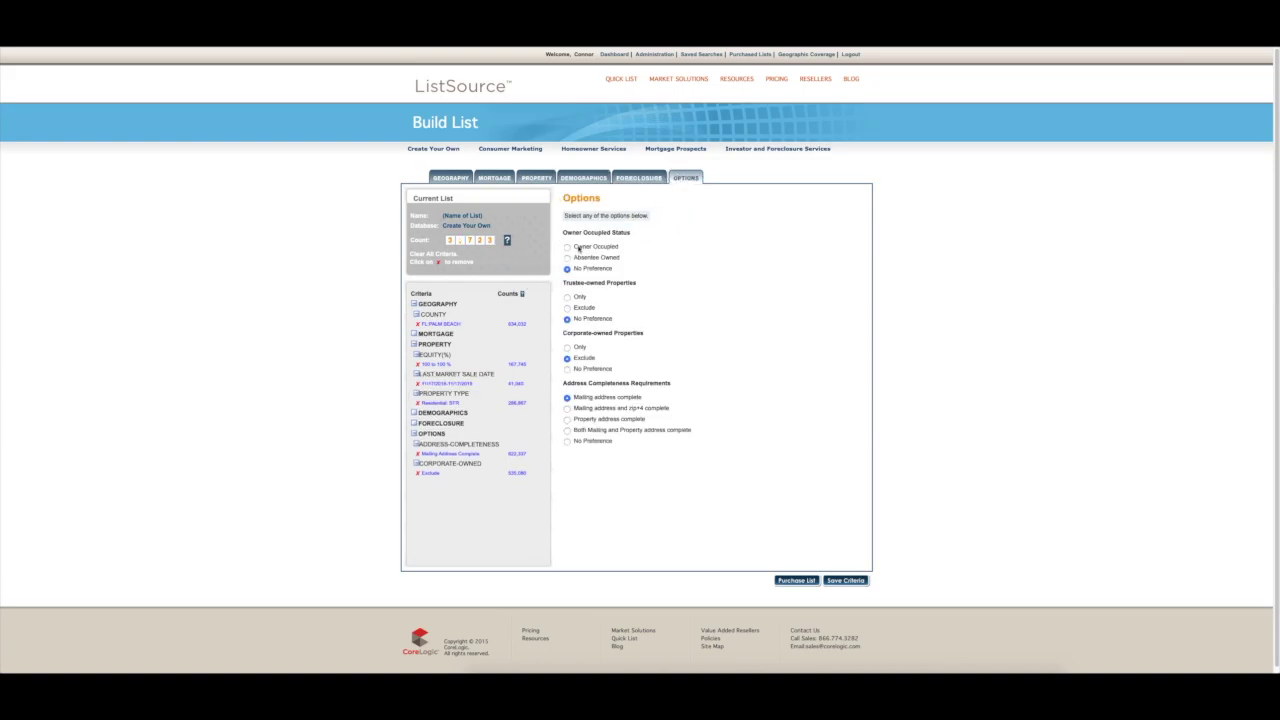
{"action": "left_click", "coordinate": [567, 257]}
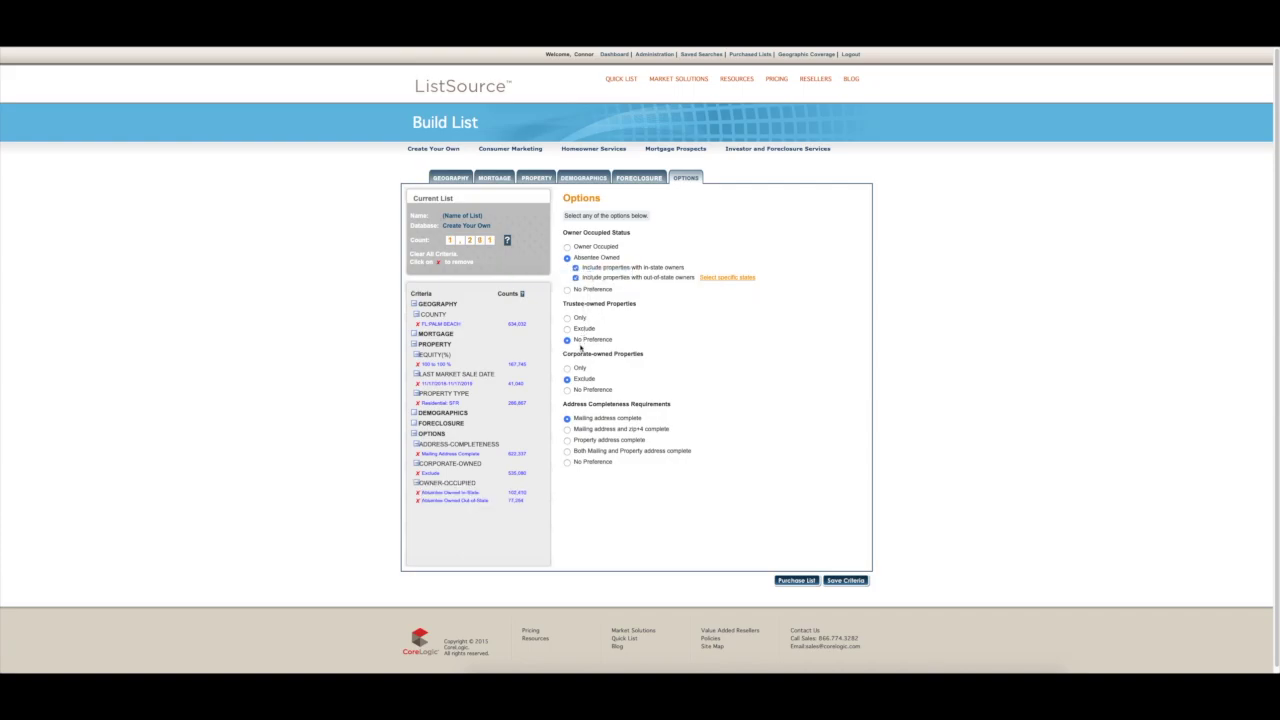
{"action": "left_click", "coordinate": [567, 390]}
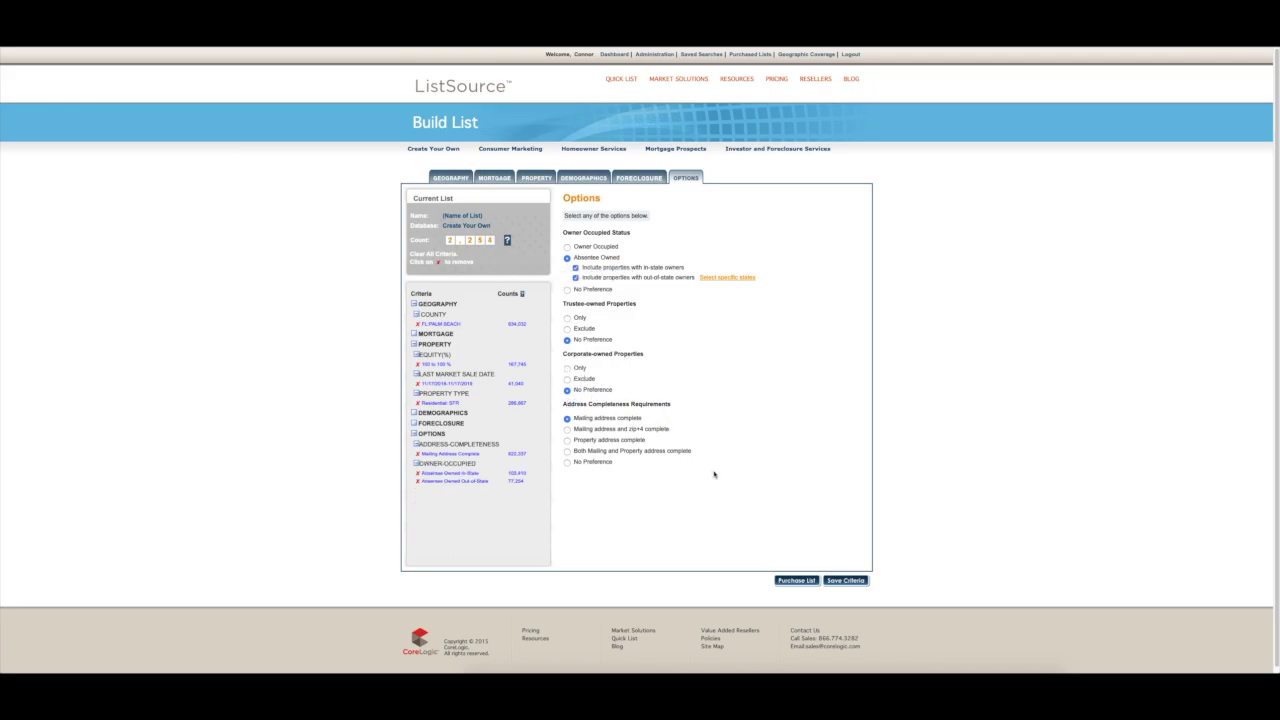
Step: Proceed to purchasing a partial list, group a custom selection by ZIP Code and export the ZIP code record table
{"action": "left_click", "coordinate": [796, 580]}
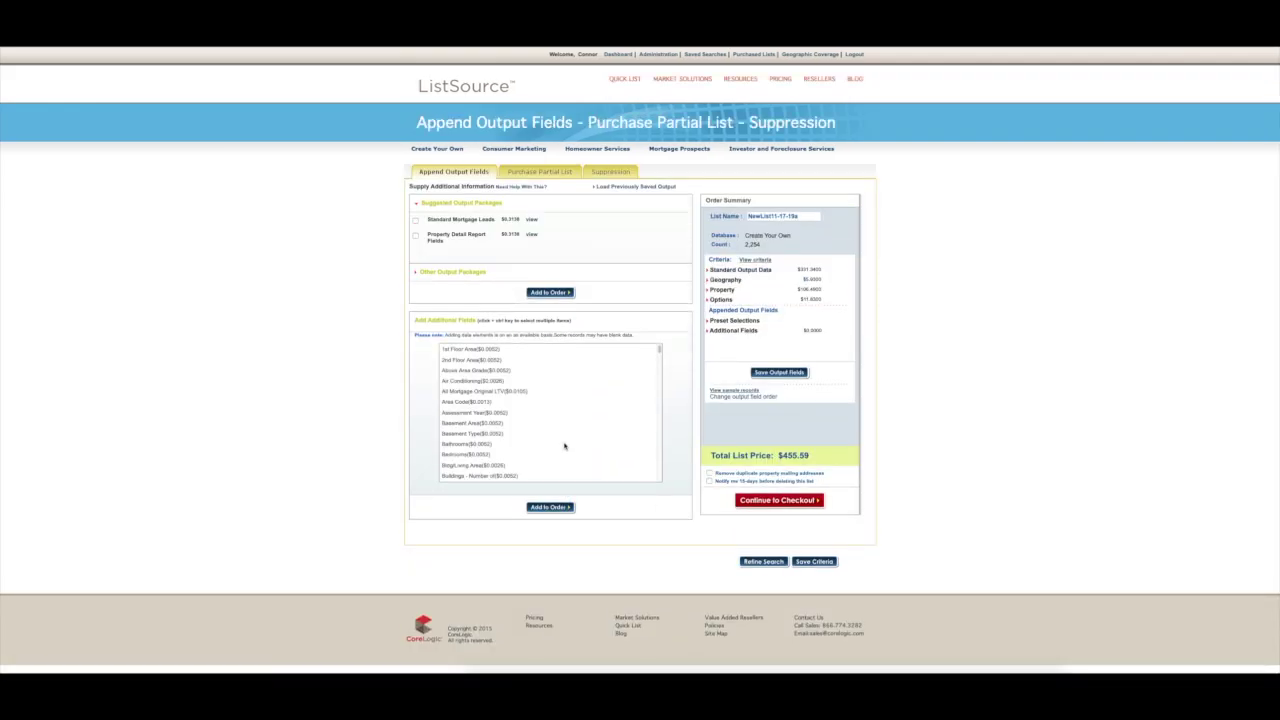
{"action": "left_click", "coordinate": [559, 172]}
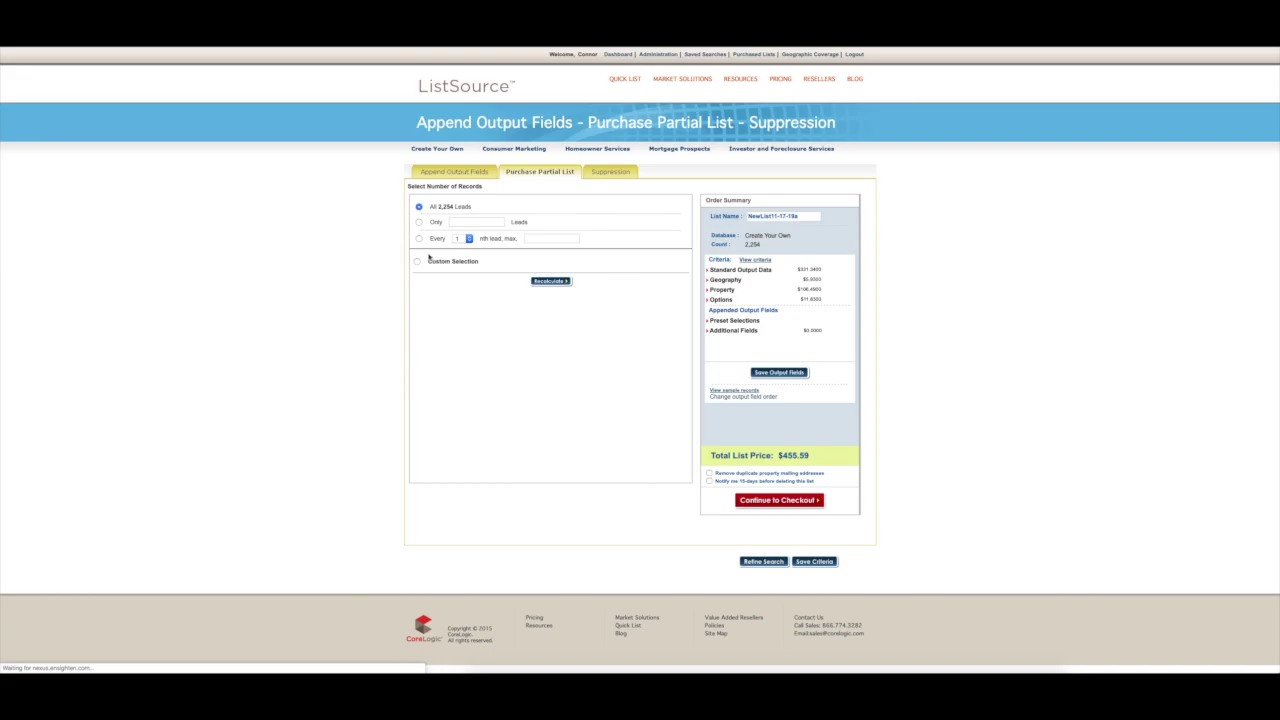
{"action": "left_click", "coordinate": [418, 262]}
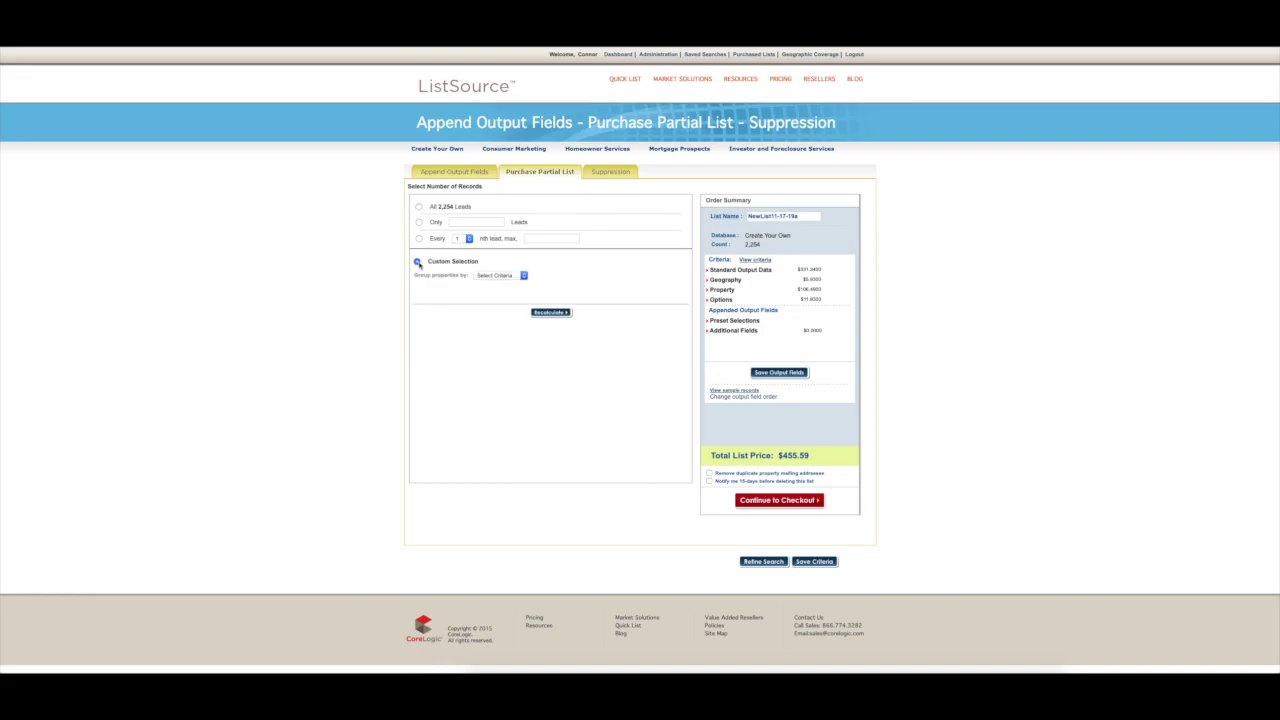
{"action": "left_click", "coordinate": [494, 276]}
{"action": "left_click", "coordinate": [495, 347]}
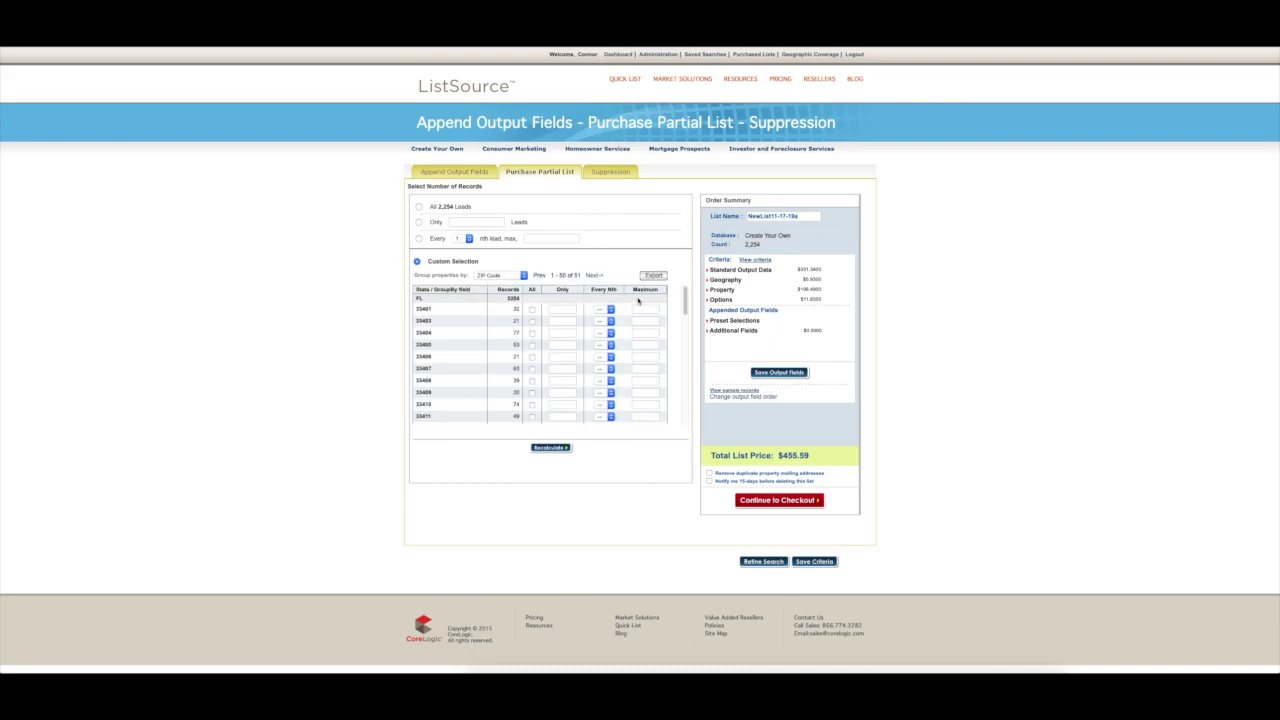
{"action": "left_click", "coordinate": [653, 275]}
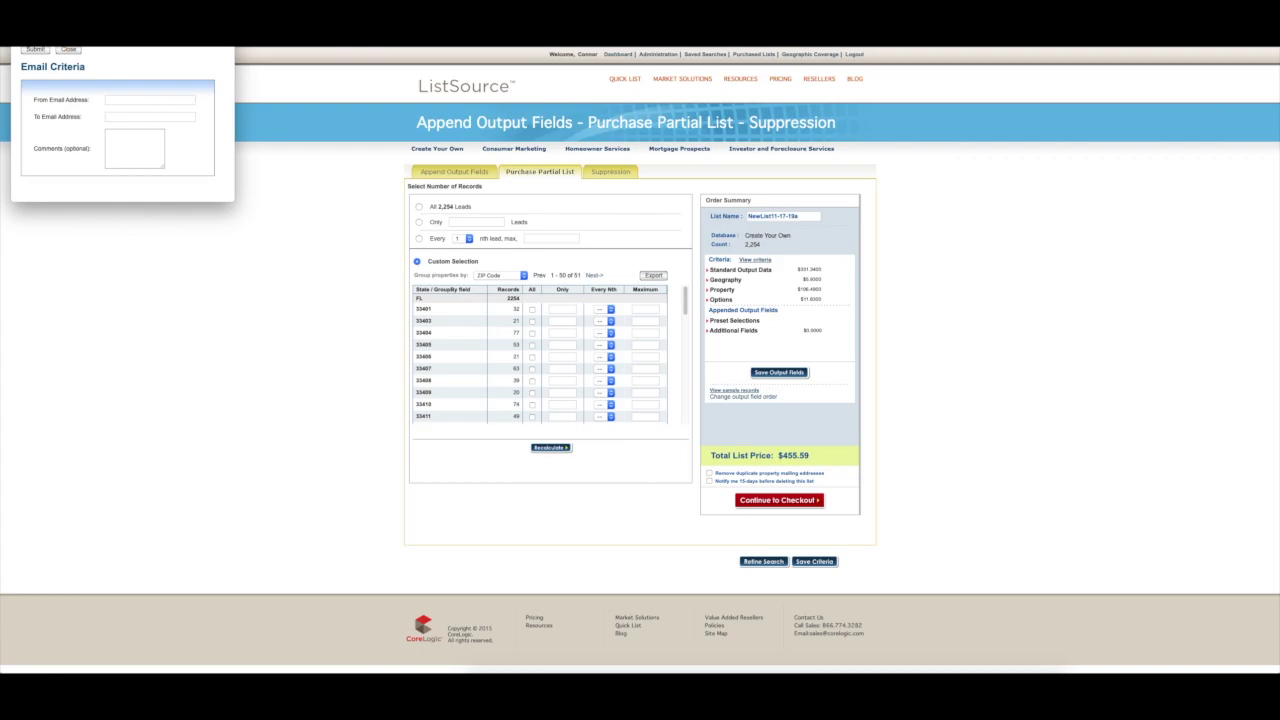
{"action": "left_click", "coordinate": [68, 49]}
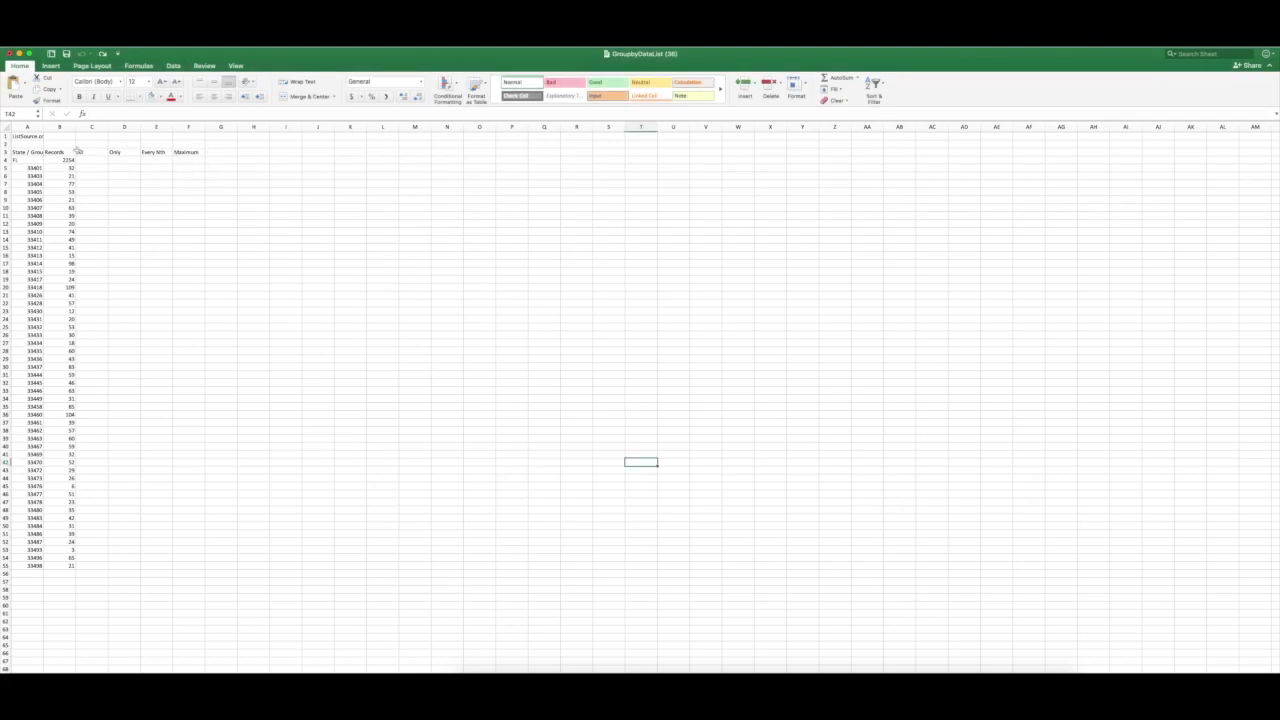
Step: In the exported GroupbyDataList workbook in Excel, delete the first three rows containing the title and column headers
{"action": "left_click_drag", "start_coordinate": [186, 152], "coordinate": [6, 137]}
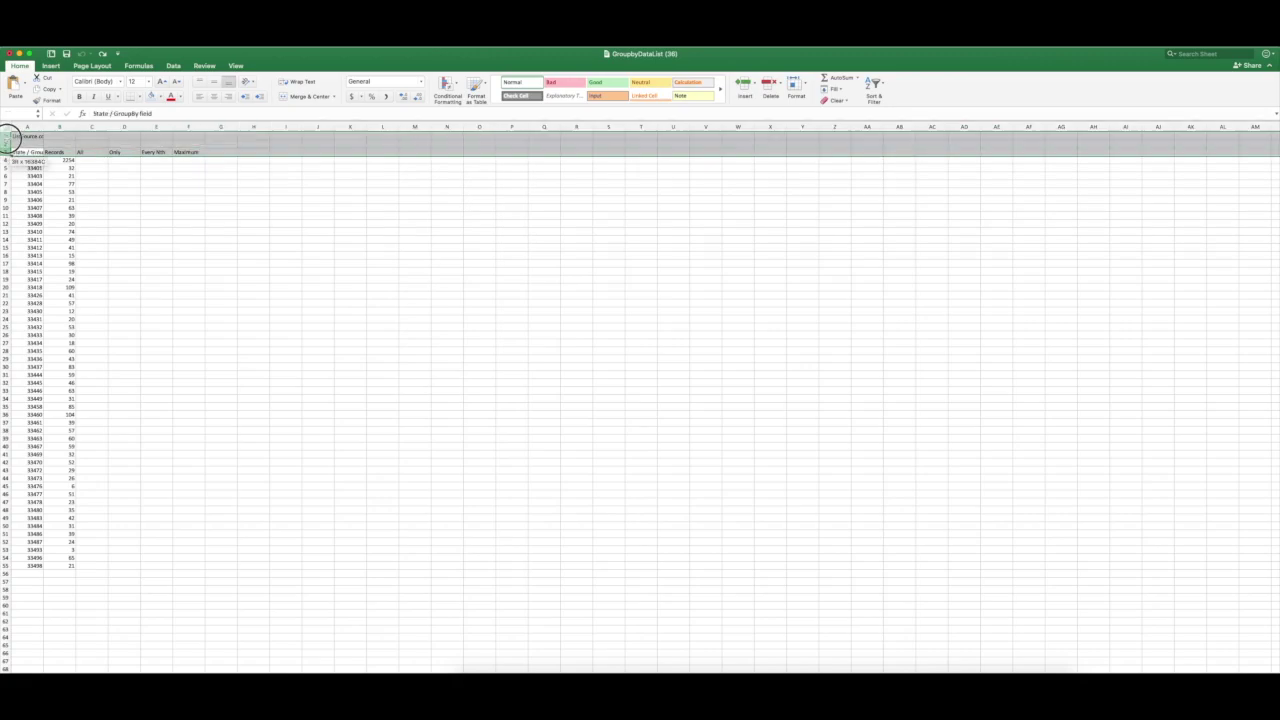
{"action": "right_click", "coordinate": [7, 138]}
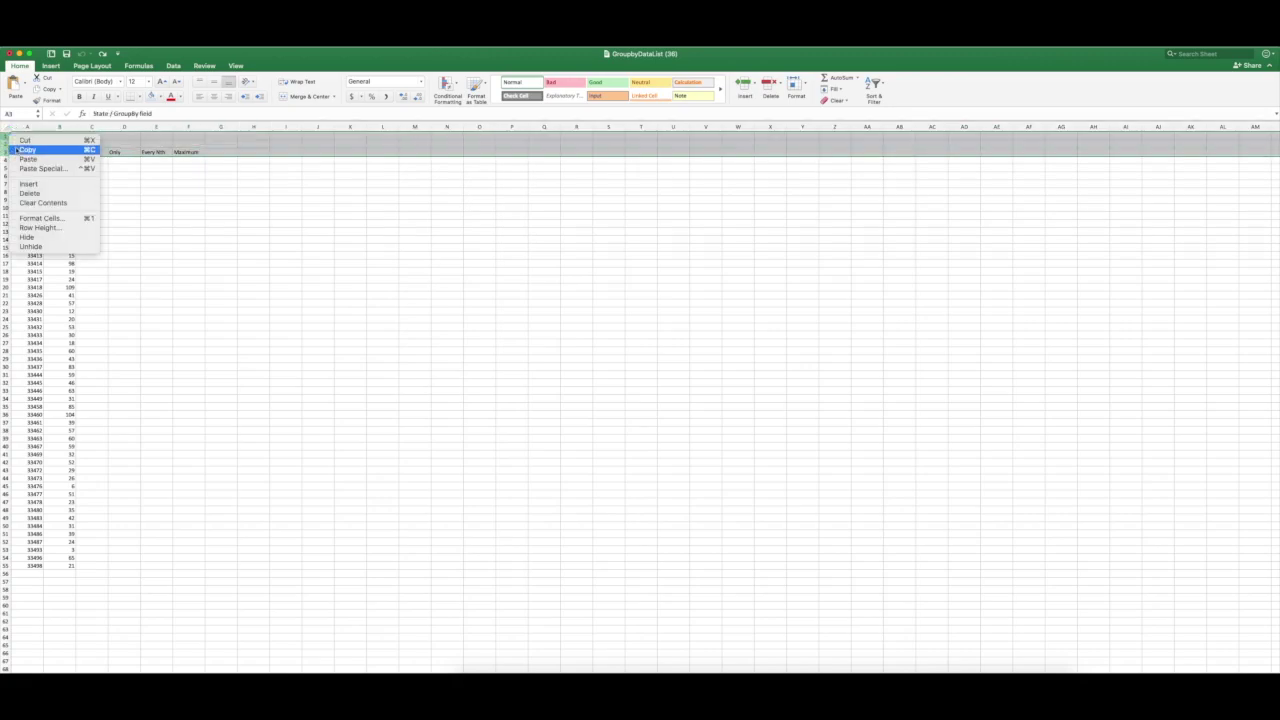
{"action": "left_click", "coordinate": [31, 194]}
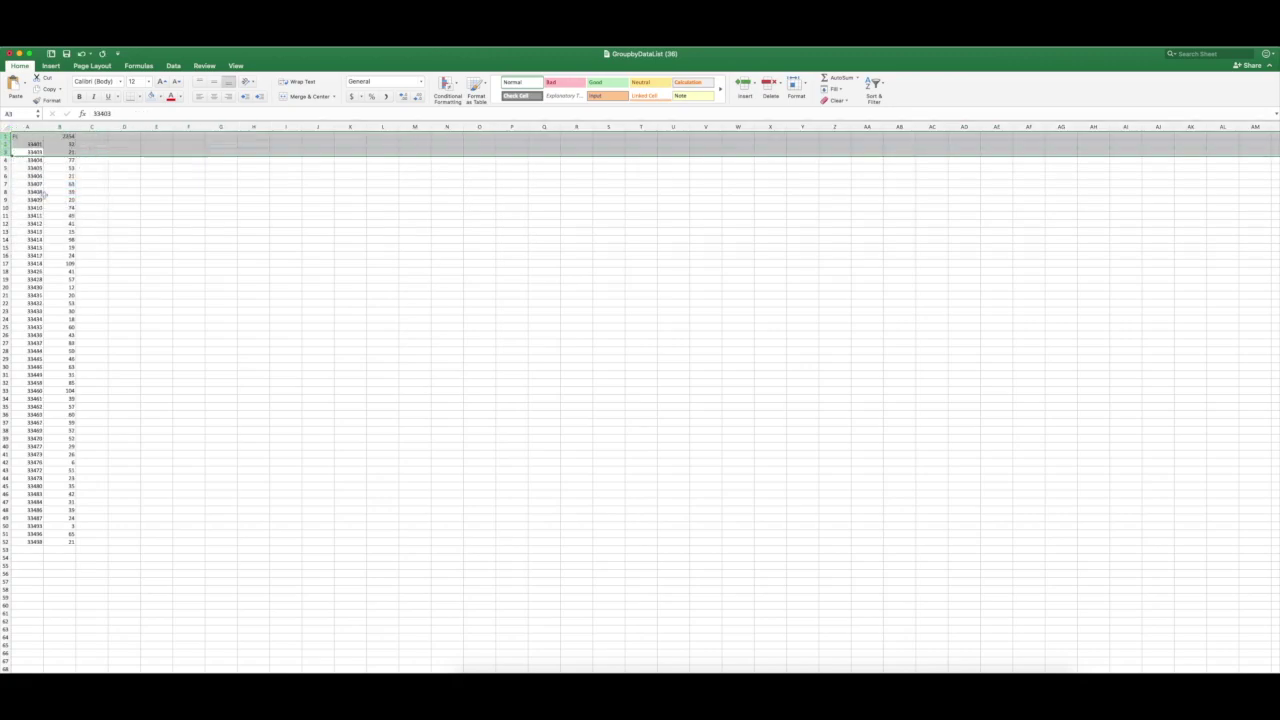
{"action": "left_click", "coordinate": [92, 191]}
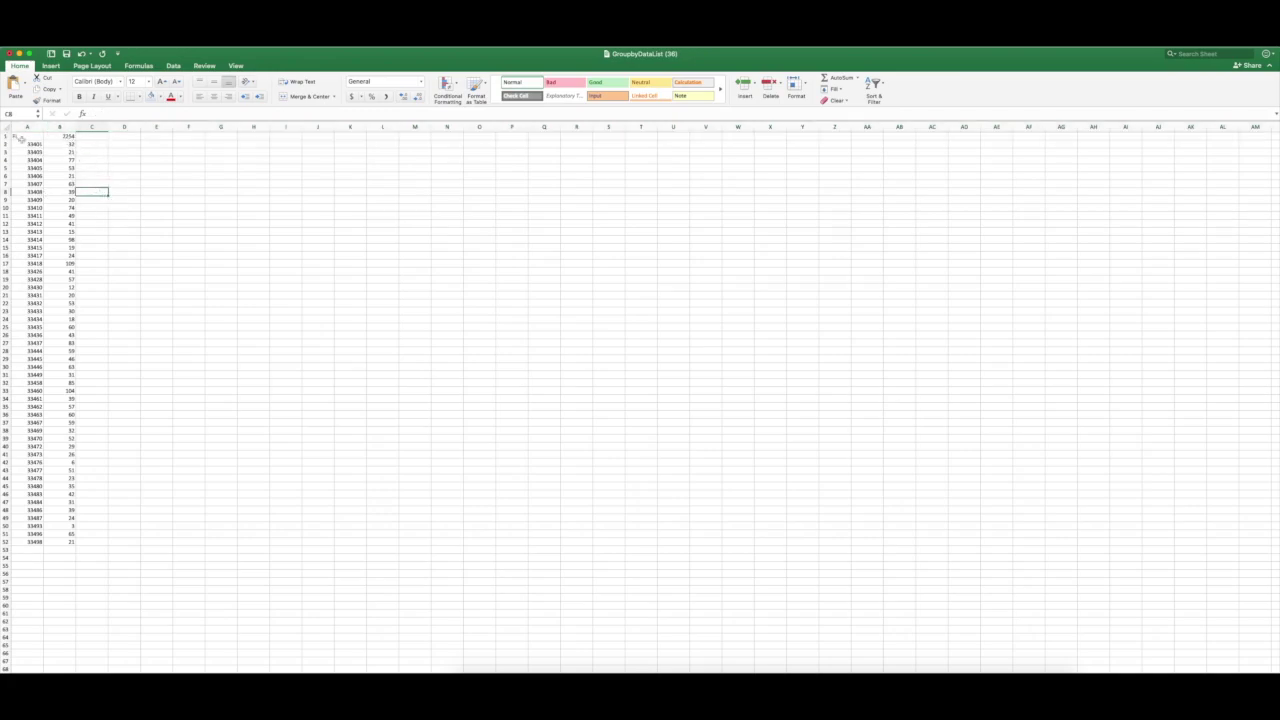
Step: Sort the record counts in B2:B52 from largest to smallest, expanding the selection to keep the ZIP codes matched
{"action": "left_click", "coordinate": [64, 135]}
{"action": "left_click_drag", "start_coordinate": [69, 144], "coordinate": [63, 541]}
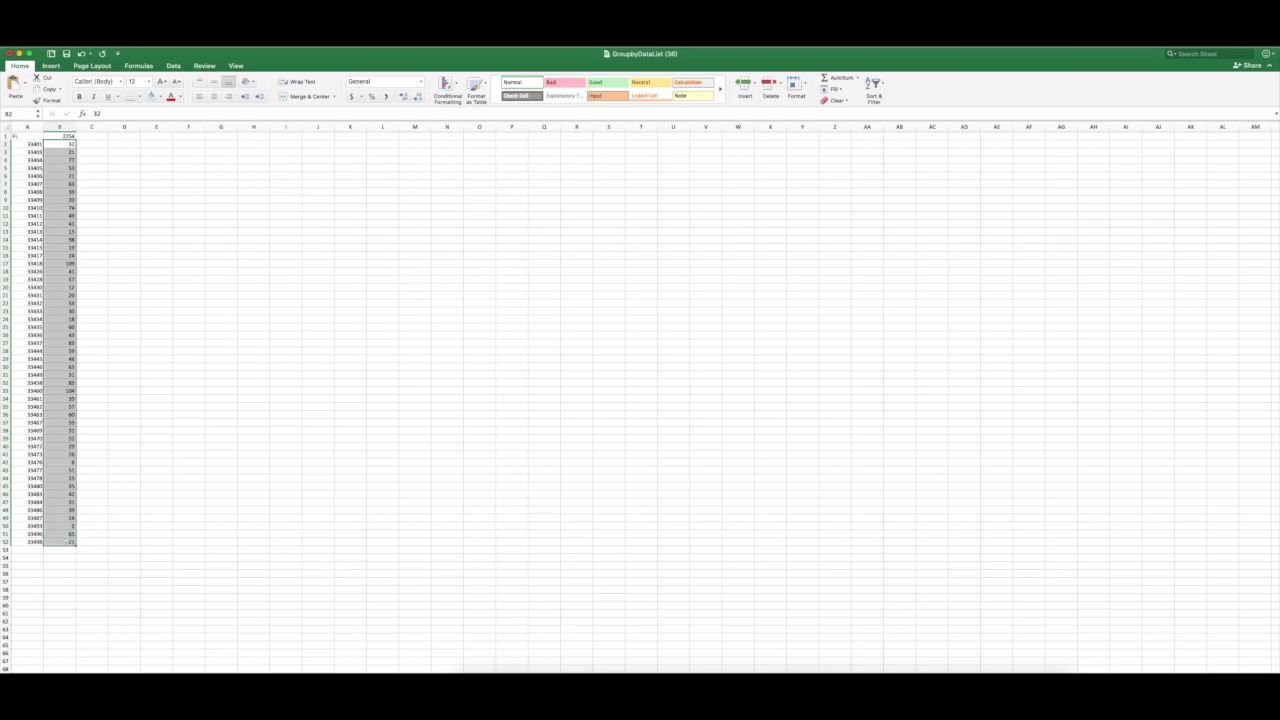
{"action": "left_click", "coordinate": [877, 88]}
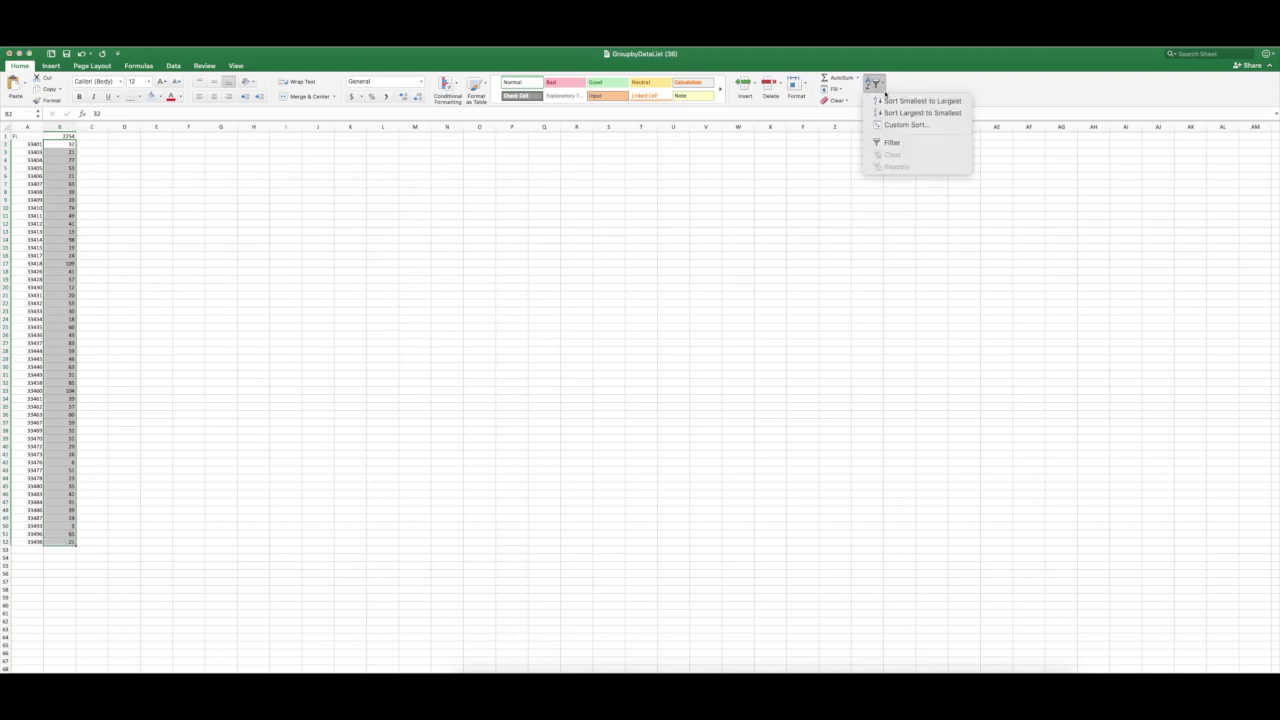
{"action": "left_click", "coordinate": [888, 111]}
{"action": "left_click", "coordinate": [826, 223]}
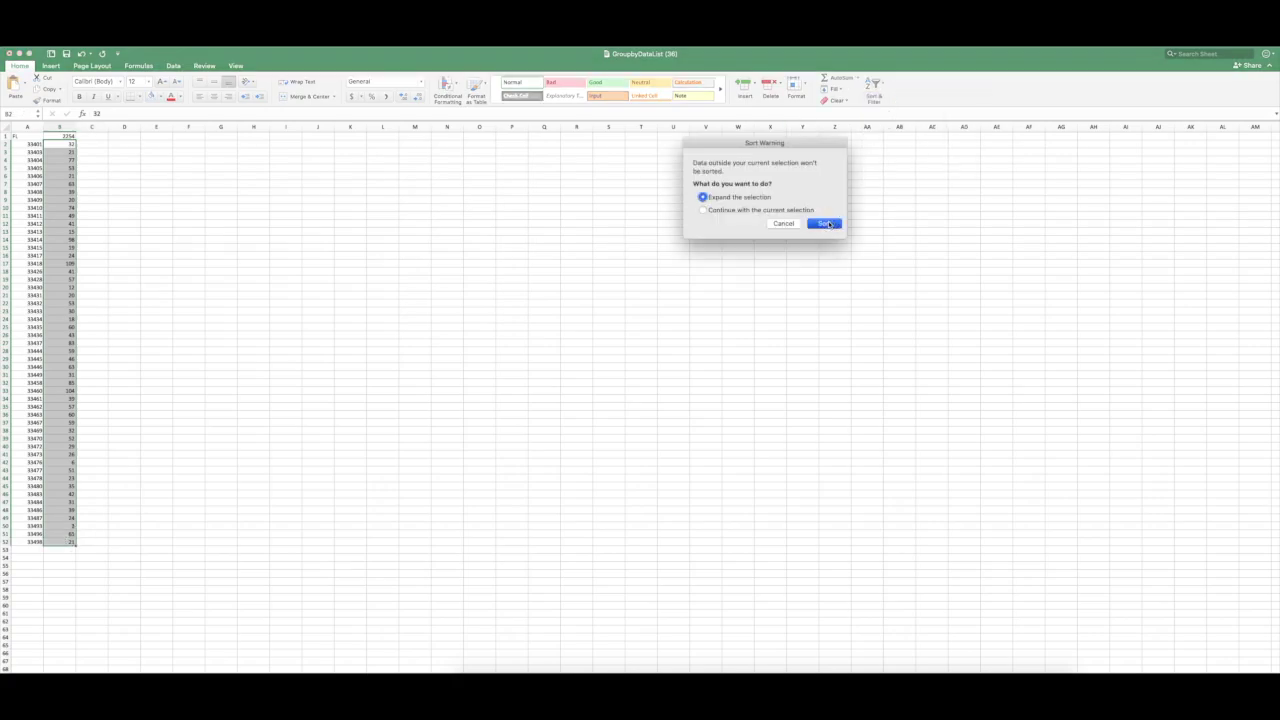
{"action": "left_click", "coordinate": [104, 168]}
{"action": "left_click_drag", "start_coordinate": [35, 145], "coordinate": [38, 454]}
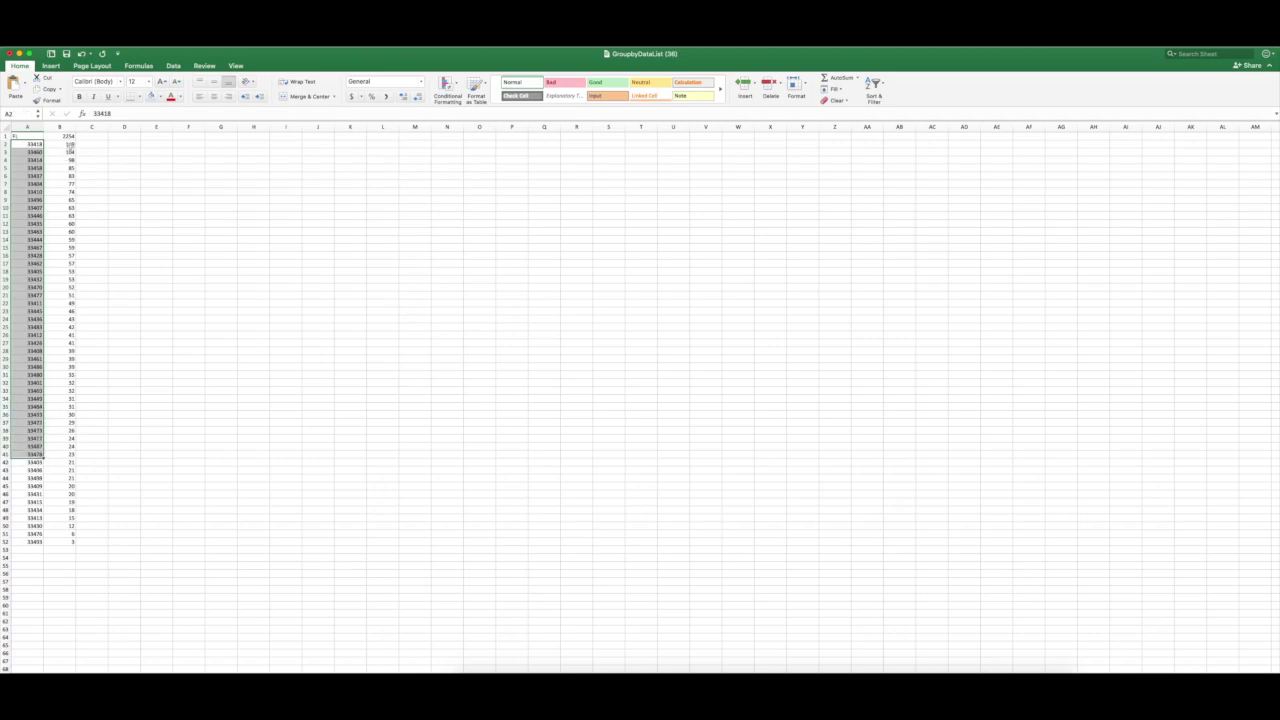
{"action": "left_click", "coordinate": [70, 145]}
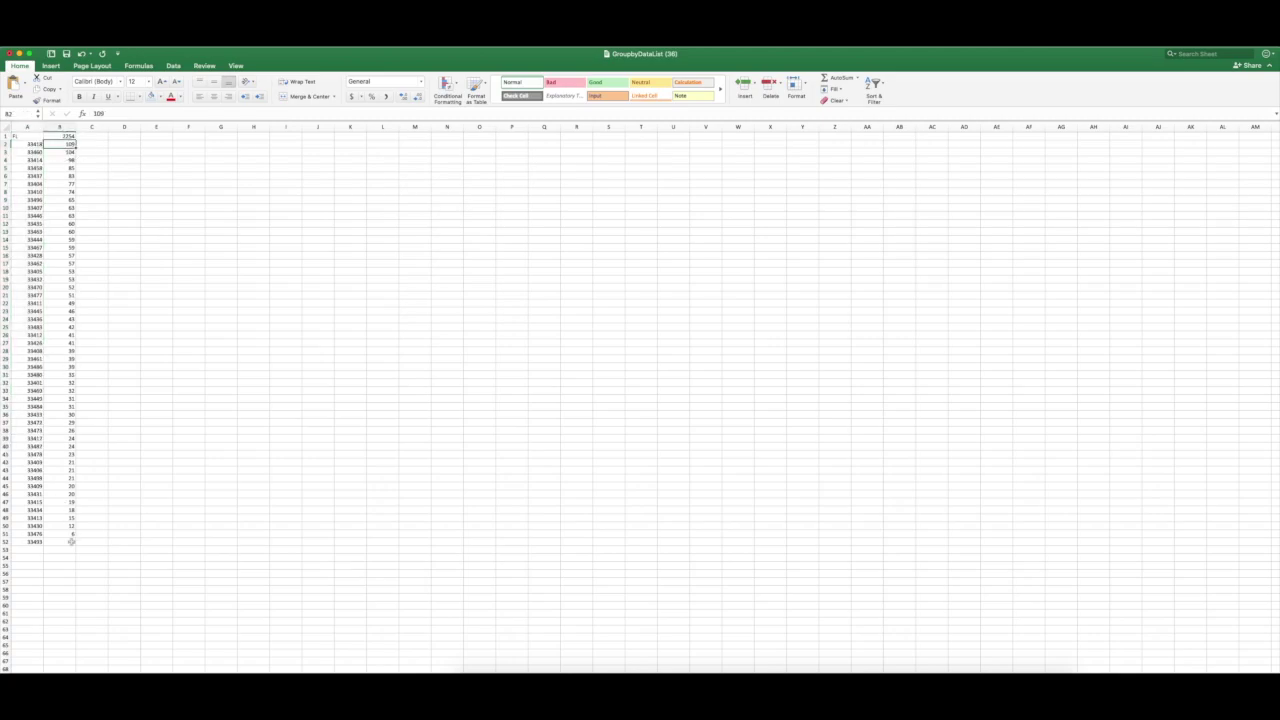
Step: Calculate each ZIP code's share of the records in C2:C52 with =B2/2254 filled down, formatted as percentages
{"action": "left_click_drag", "start_coordinate": [72, 541], "coordinate": [33, 541]}
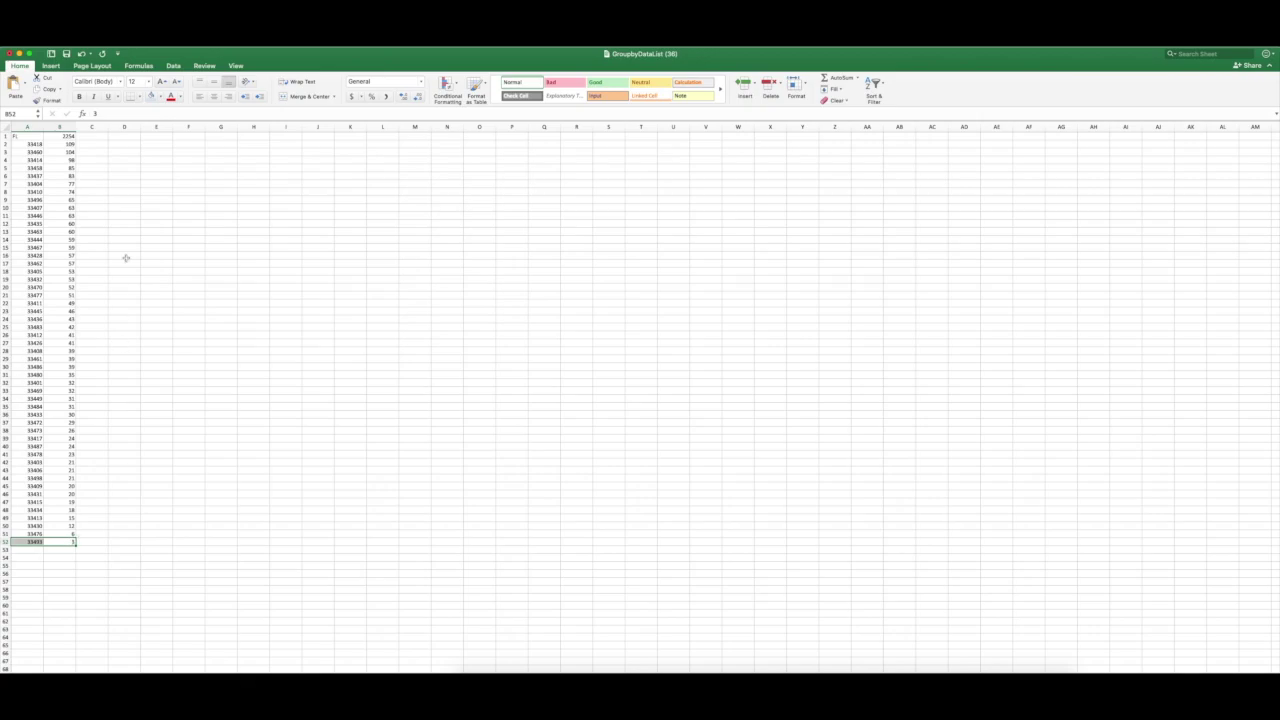
{"action": "left_click", "coordinate": [98, 145]}
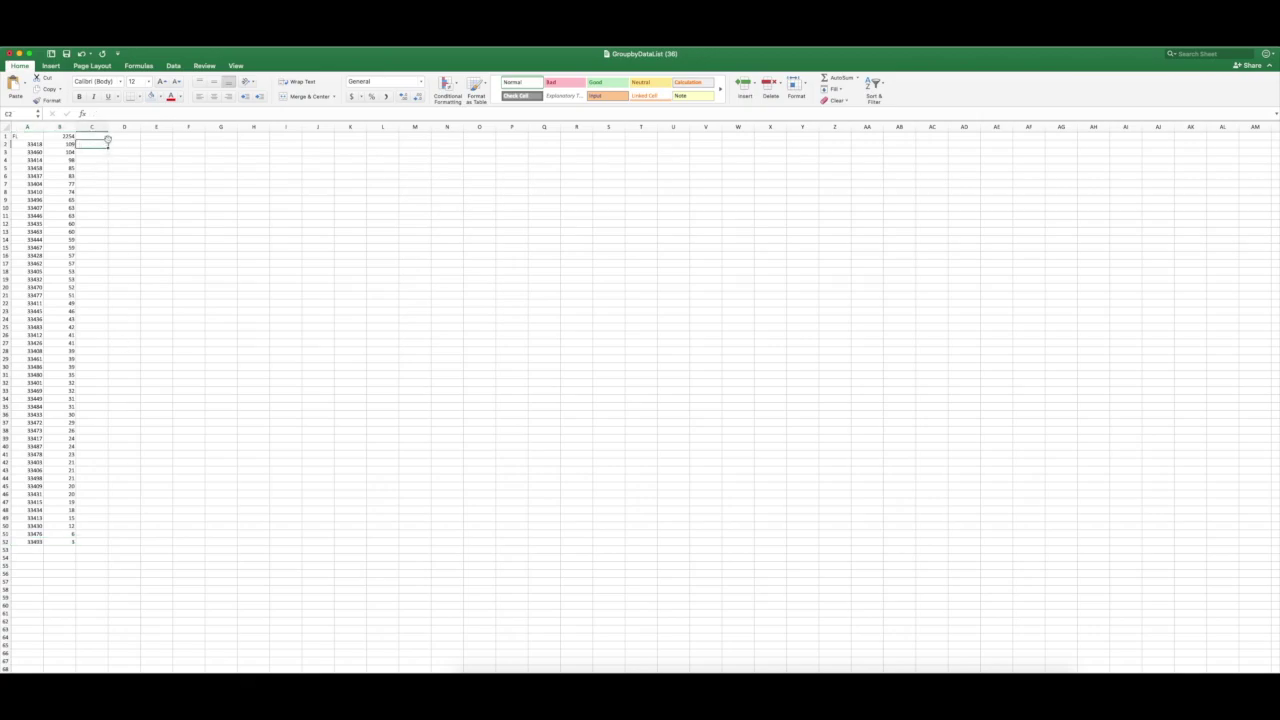
{"action": "type", "text": "="}
{"action": "left_click", "coordinate": [68, 144]}
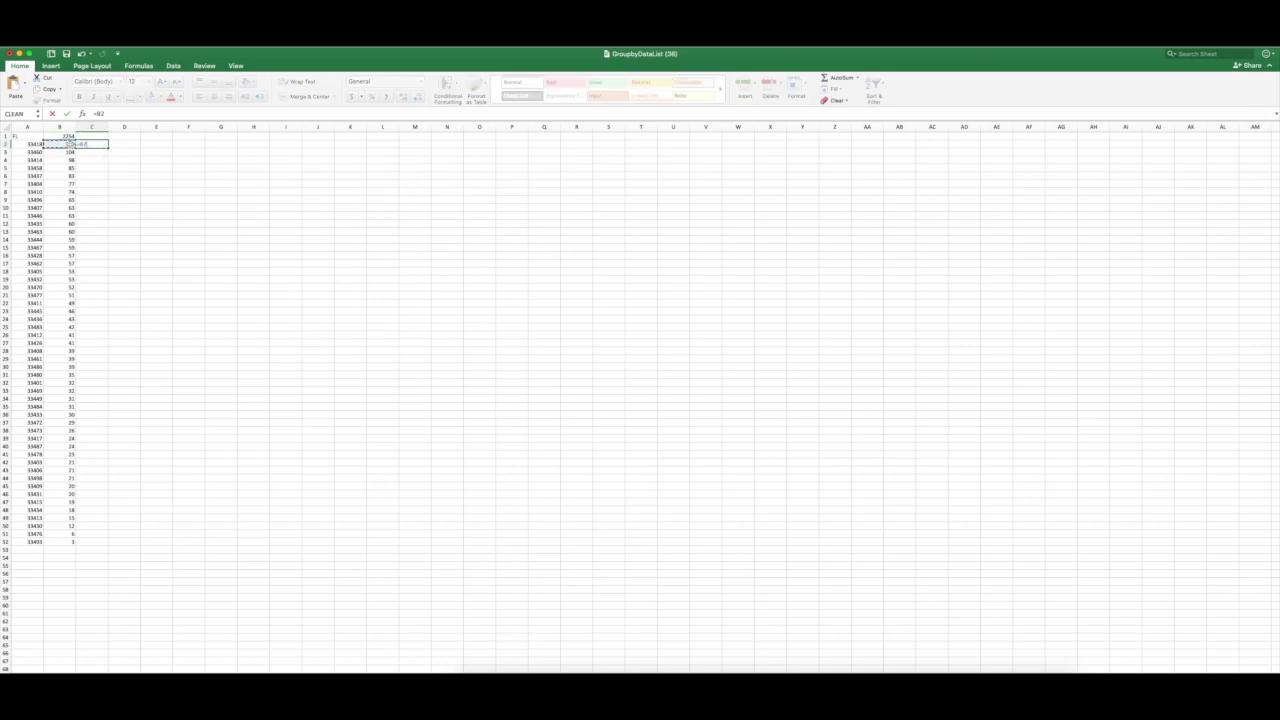
{"action": "type", "text": "/2254"}
{"action": "key", "text": "ctrl+Return"}
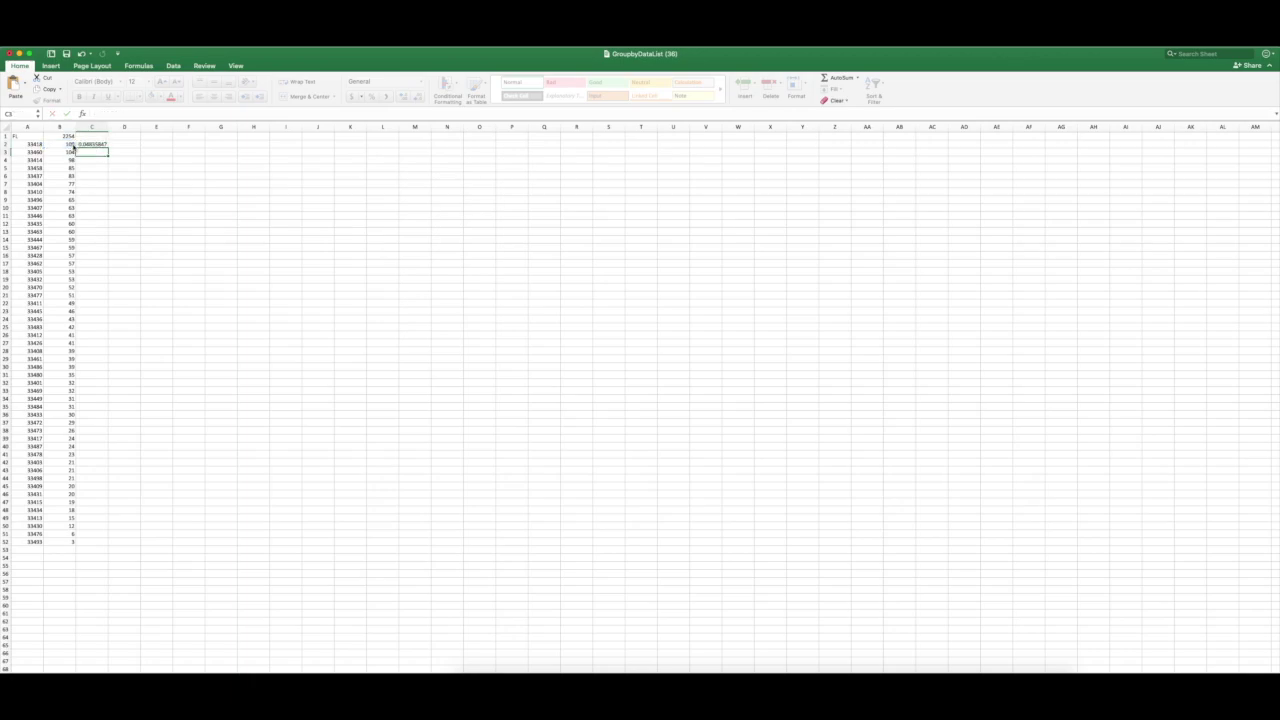
{"action": "left_click_drag", "start_coordinate": [108, 146], "coordinate": [83, 543]}
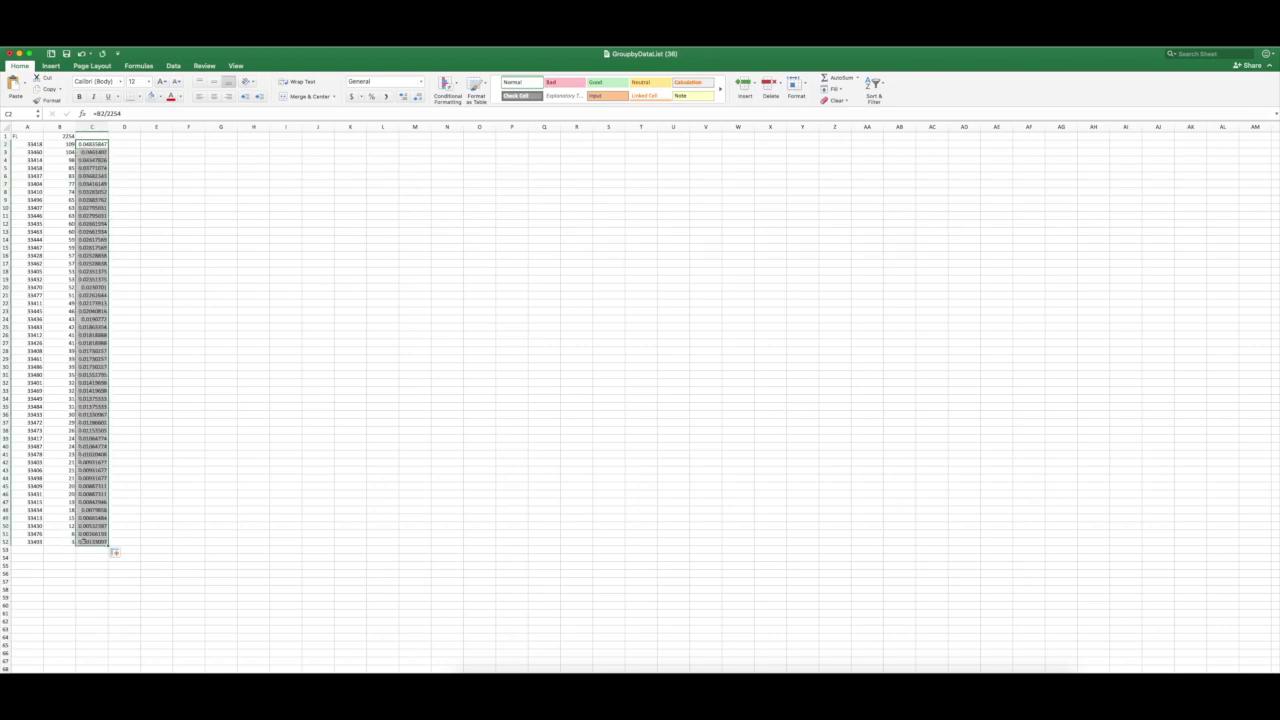
{"action": "left_click", "coordinate": [371, 96]}
{"action": "left_click", "coordinate": [130, 180]}
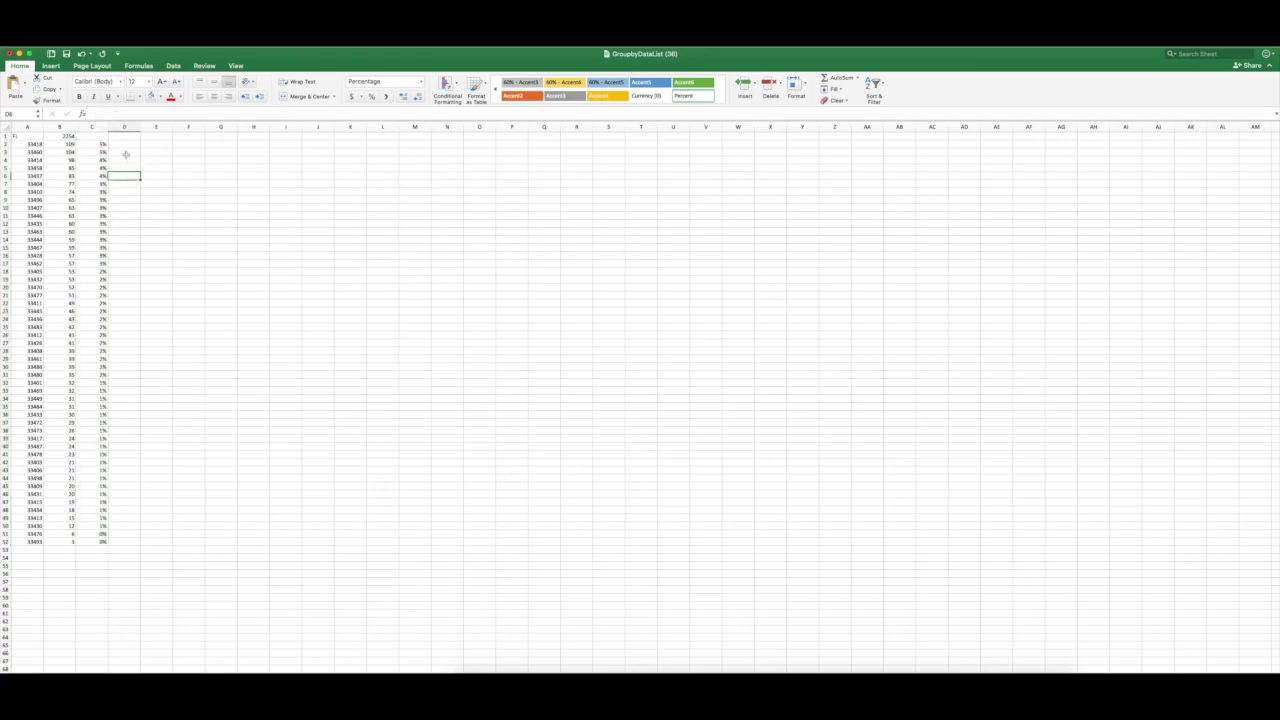
Step: Start a running total of the percentages in D2 by setting it equal to C2
{"action": "left_click", "coordinate": [127, 146]}
{"action": "type", "text": "="}
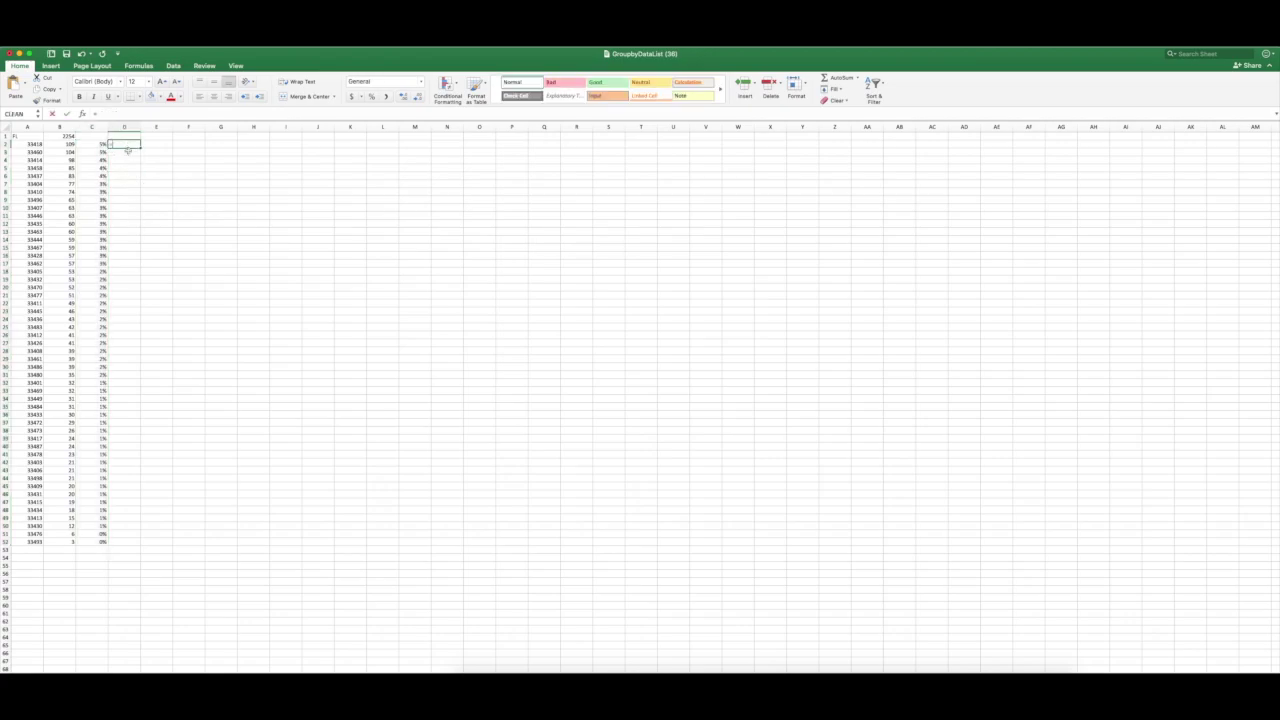
{"action": "left_click", "coordinate": [100, 144]}
{"action": "key", "text": "Return"}
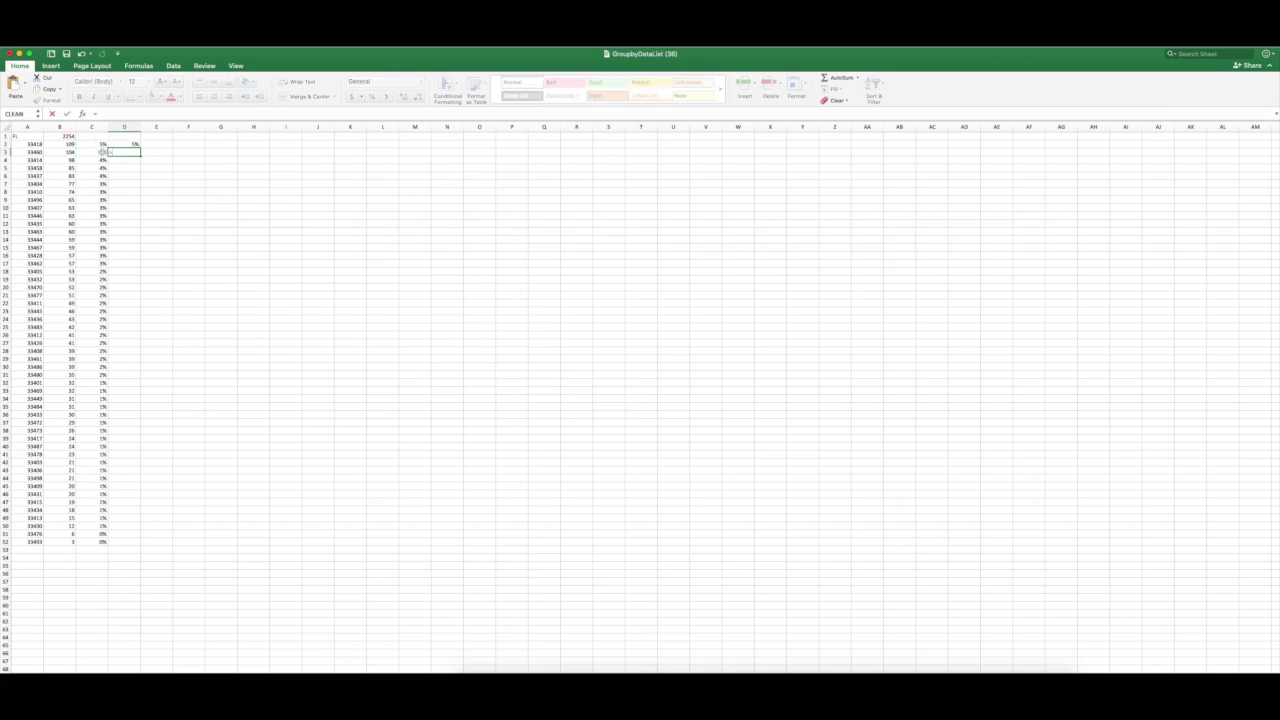
Step: Enter =C3+D2 in D3 and fill the formula down to D52 to accumulate the percentages
{"action": "type", "text": "="}
{"action": "left_click", "coordinate": [101, 151]}
{"action": "type", "text": "+"}
{"action": "left_click", "coordinate": [133, 145]}
{"action": "key", "text": "Return"}
{"action": "left_click", "coordinate": [135, 151]}
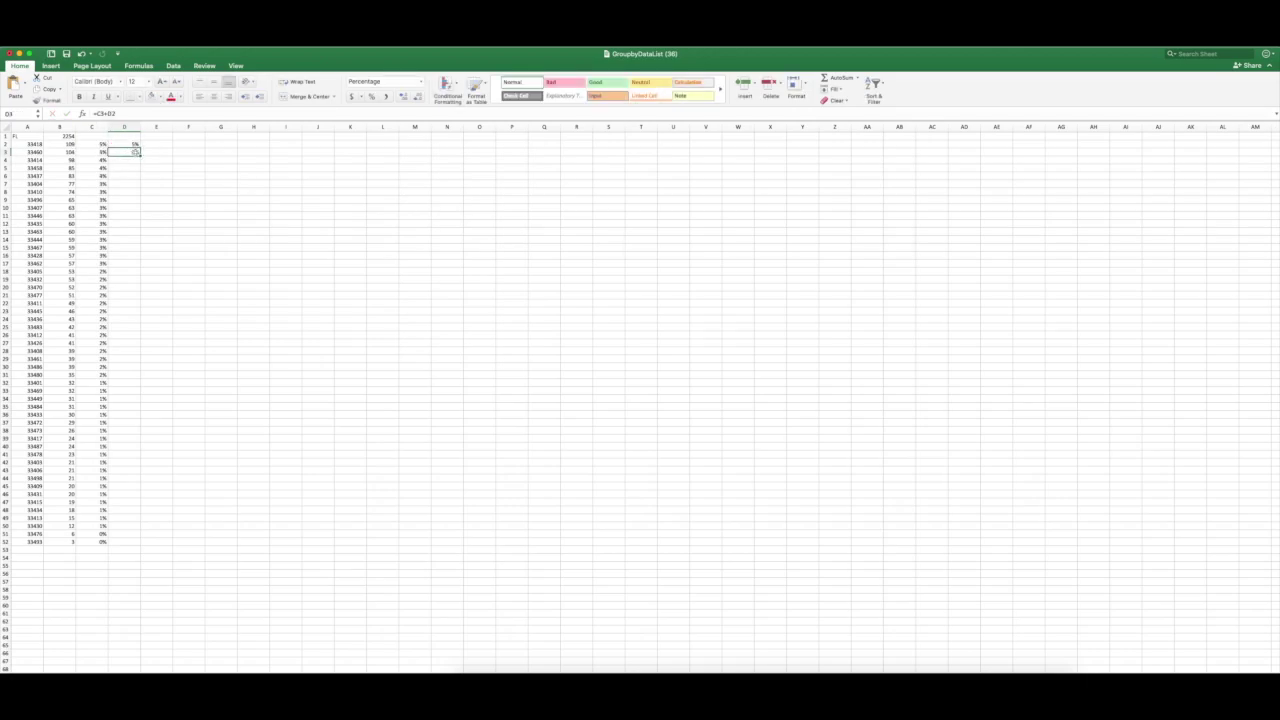
{"action": "left_click_drag", "start_coordinate": [140, 156], "coordinate": [131, 541]}
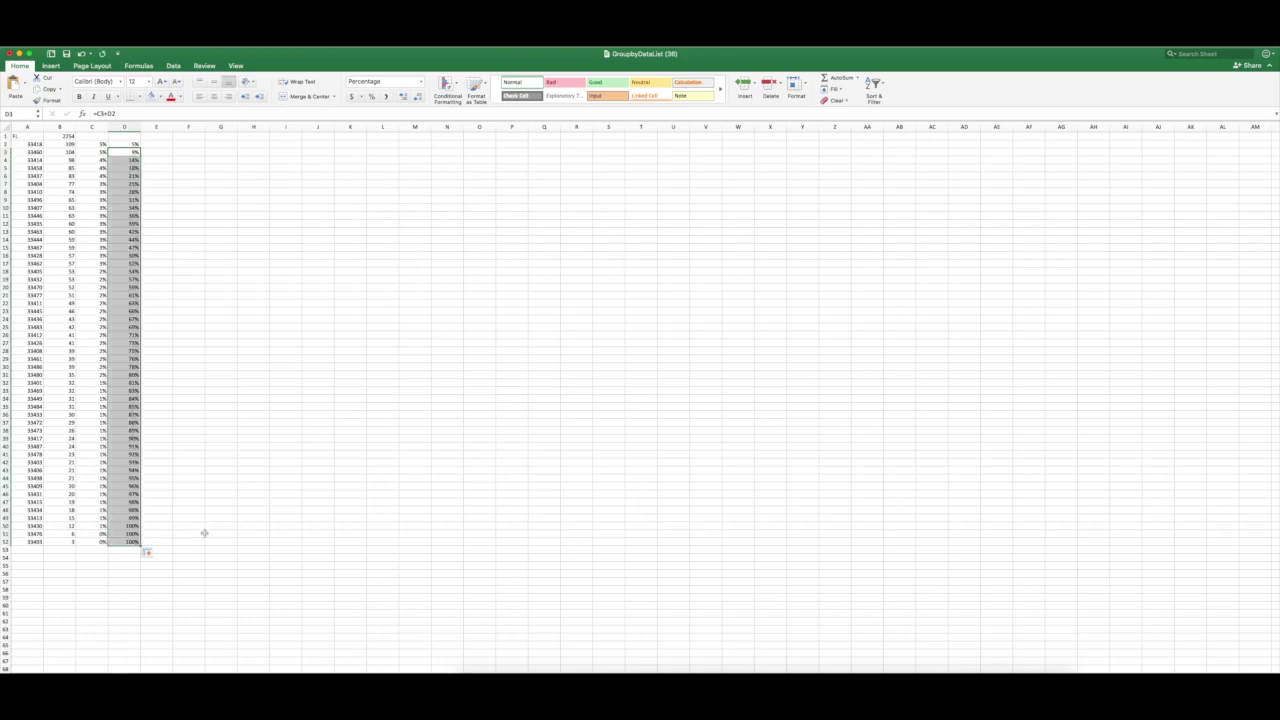
Step: Label the running-total column "Cumulative" in D1
{"action": "left_click", "coordinate": [127, 137]}
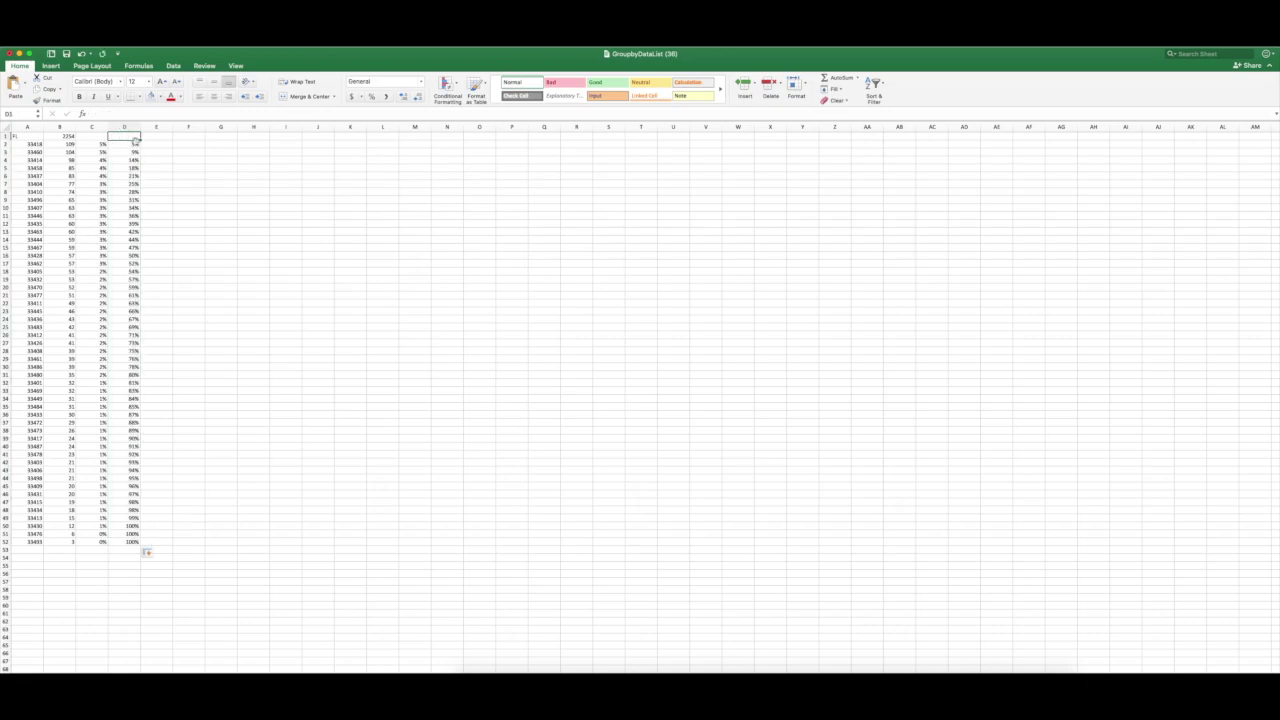
{"action": "type", "text": "Cumulative"}
{"action": "key", "text": "Return"}
Step: Shade A2:D16, the ZIP codes up to the 50% cumulative share, with a light gold fill
{"action": "left_click_drag", "start_coordinate": [137, 256], "coordinate": [23, 143]}
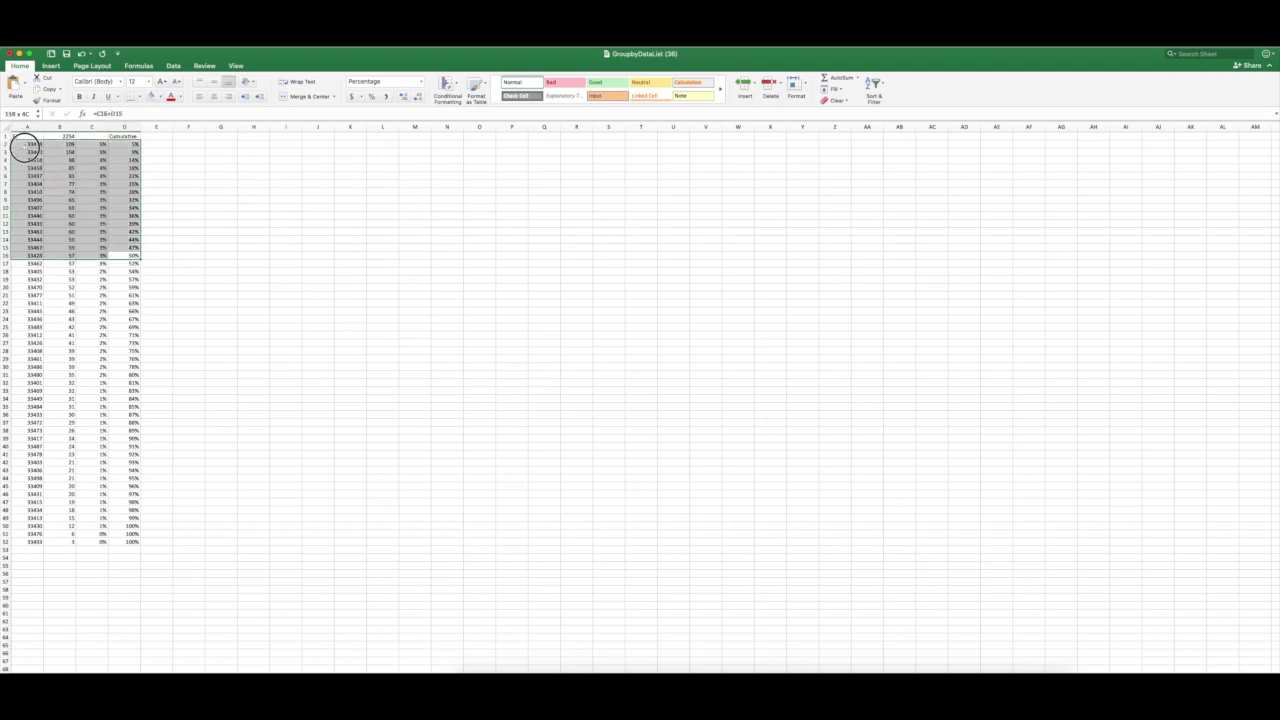
{"action": "left_click", "coordinate": [159, 97]}
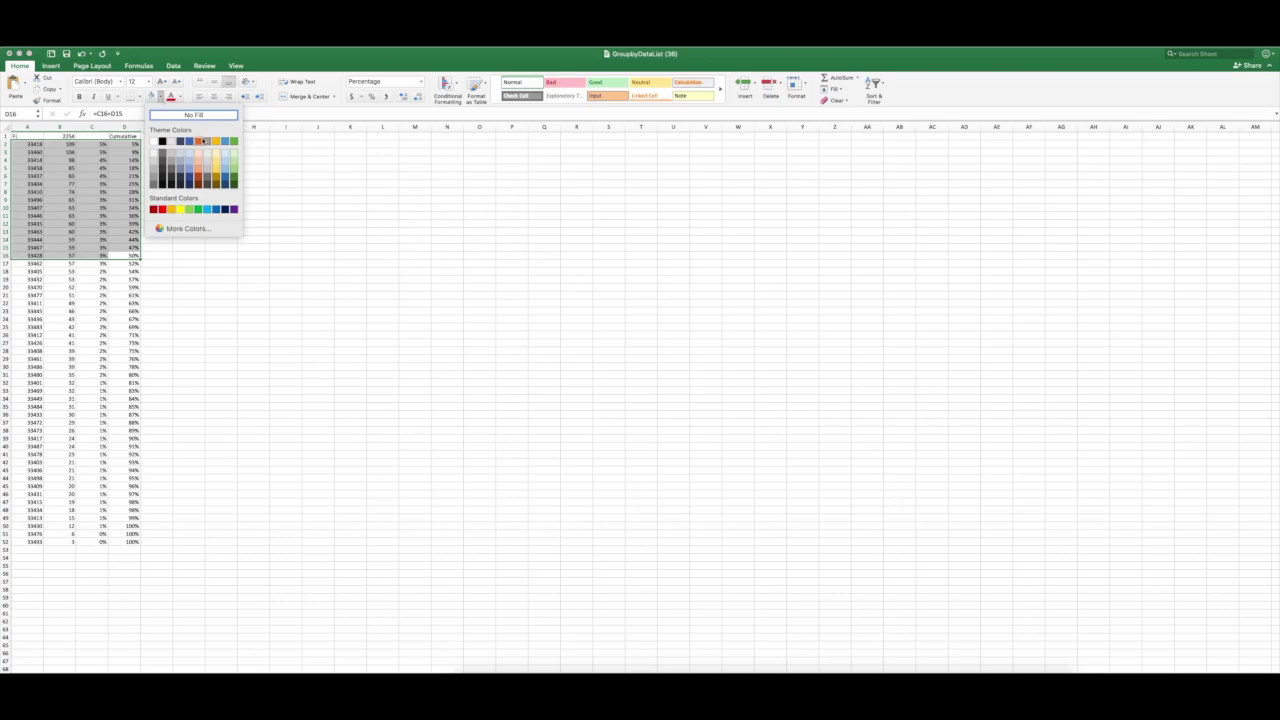
{"action": "left_click", "coordinate": [213, 151]}
{"action": "left_click", "coordinate": [220, 223]}
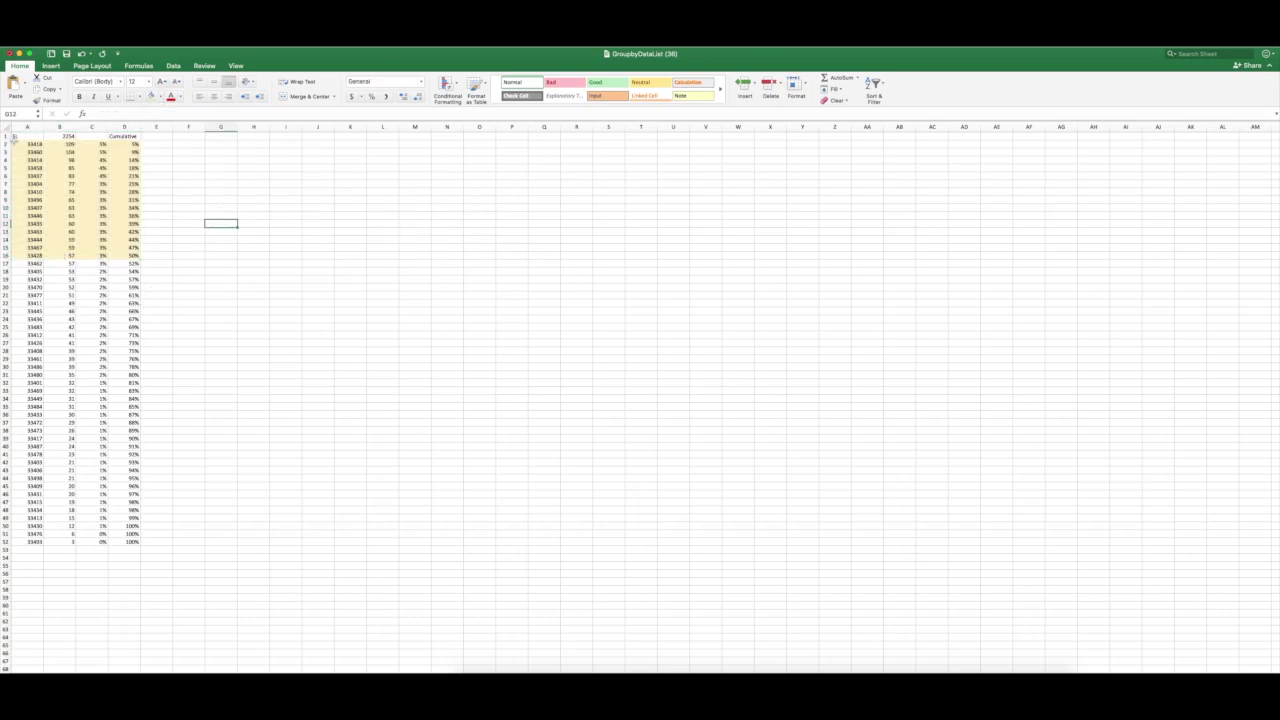
{"action": "left_click_drag", "start_coordinate": [27, 146], "coordinate": [133, 258]}
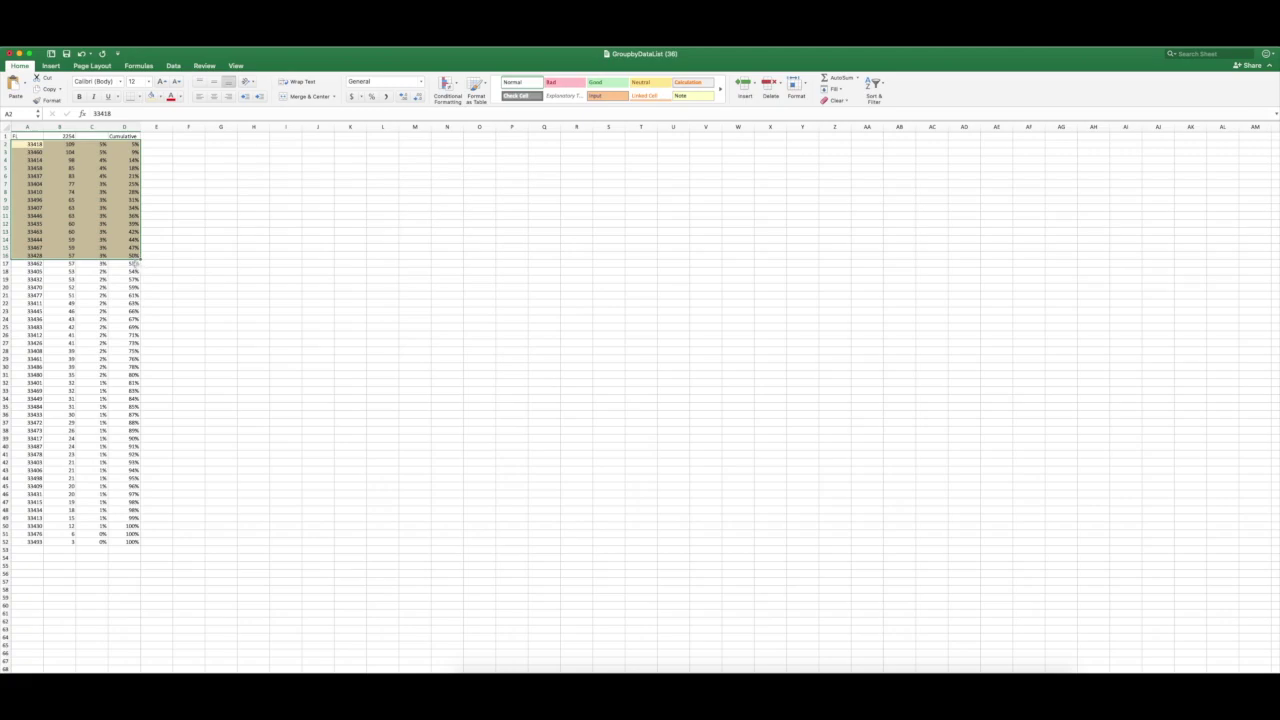
Step: Shade A17:D28, the ZIP codes from above 50% up to the 75% cumulative share, with a light blue fill
{"action": "left_click_drag", "start_coordinate": [136, 265], "coordinate": [34, 263]}
{"action": "left_click", "coordinate": [162, 98]}
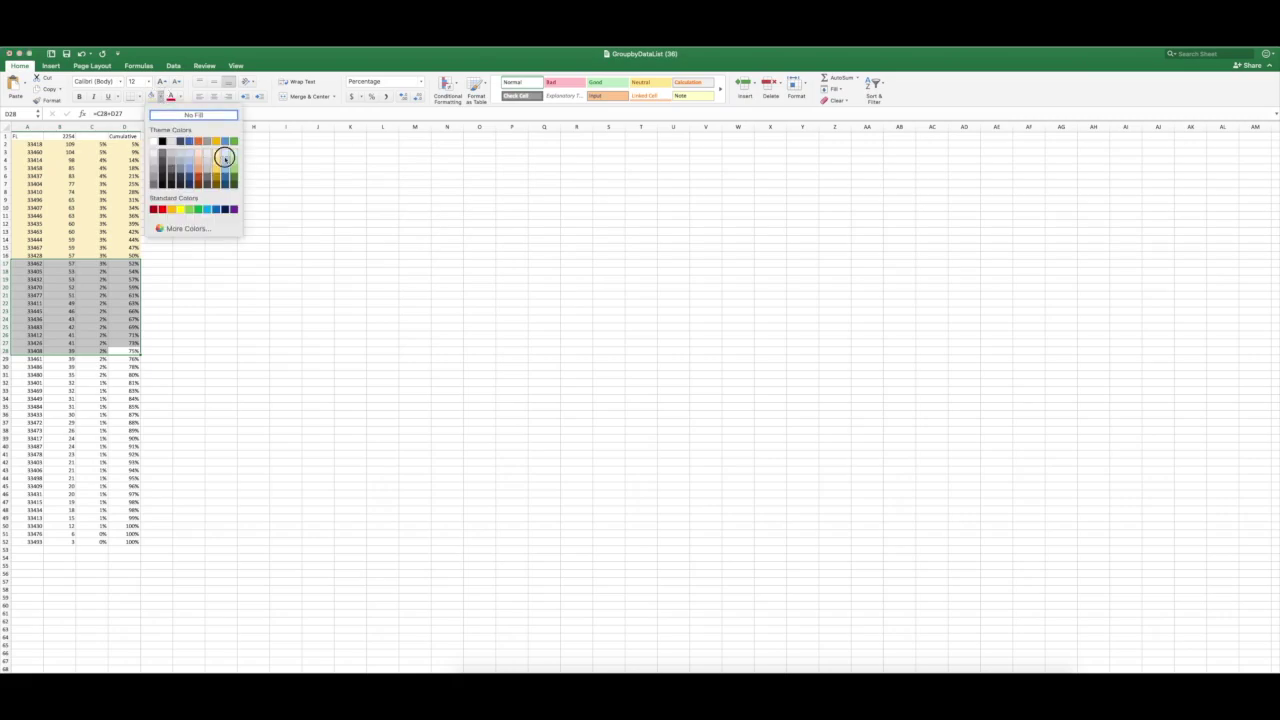
{"action": "left_click", "coordinate": [225, 154]}
{"action": "left_click", "coordinate": [126, 326]}
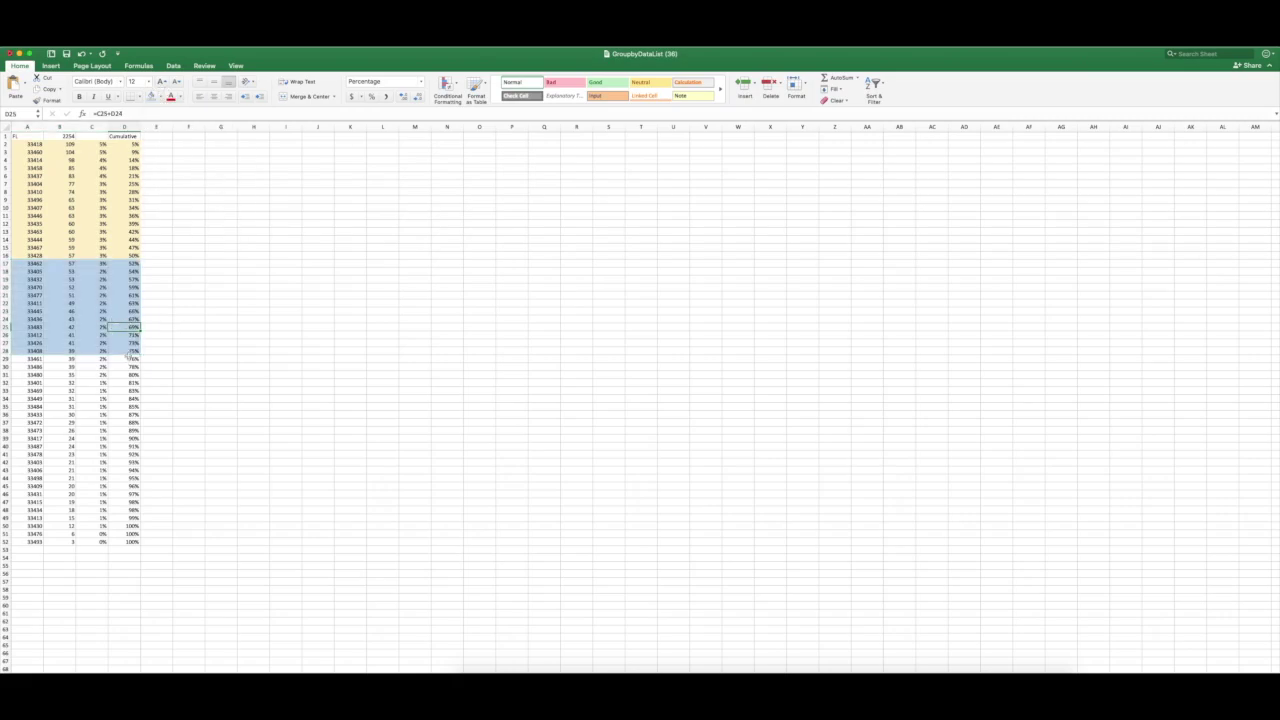